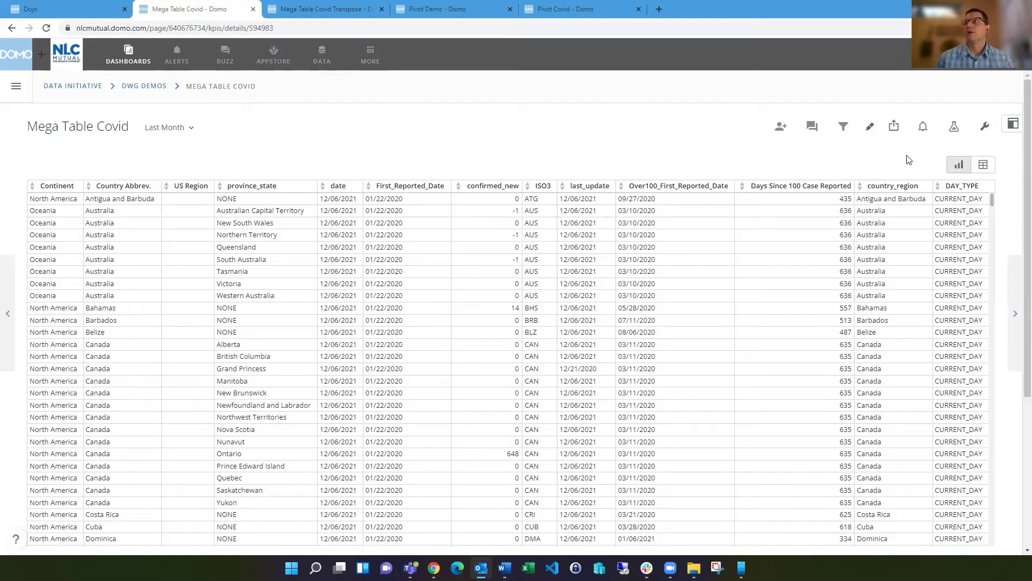
In Analyzer, clear Set Column Widths, set Number of Locked Columns to 2, and test sideways scrolling.
click(954, 130)
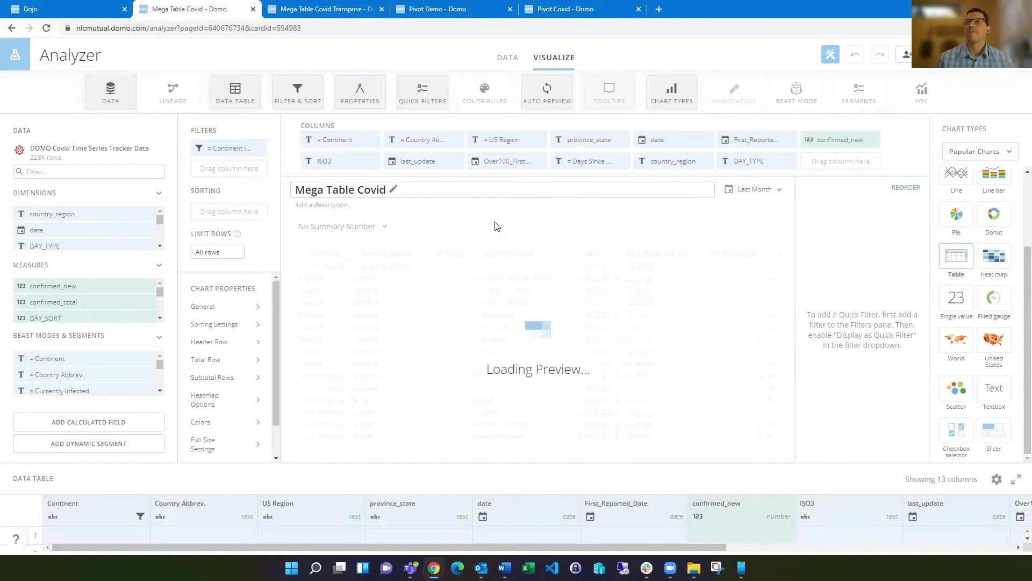
click(222, 307)
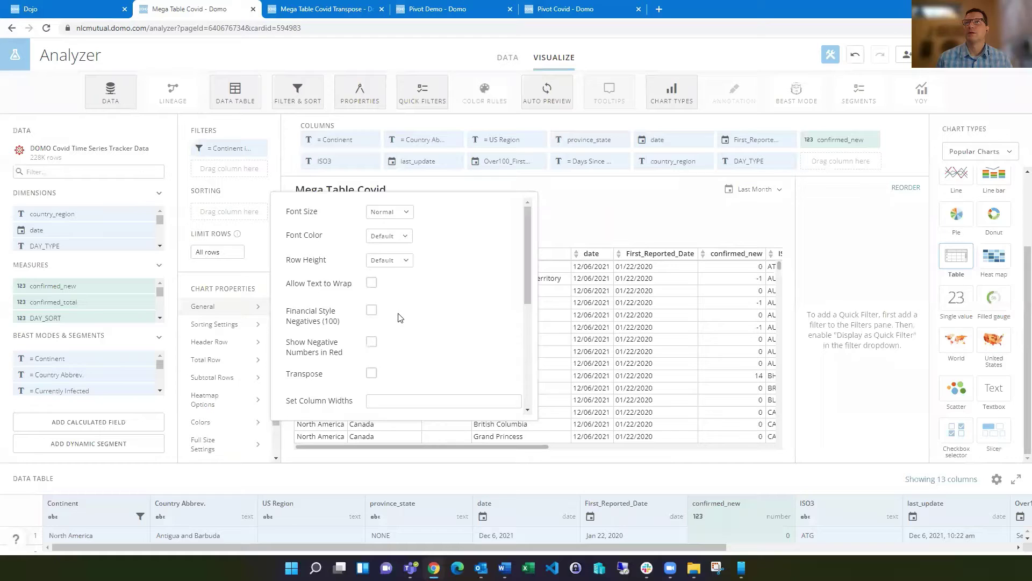
scroll(399, 317, down, 2)
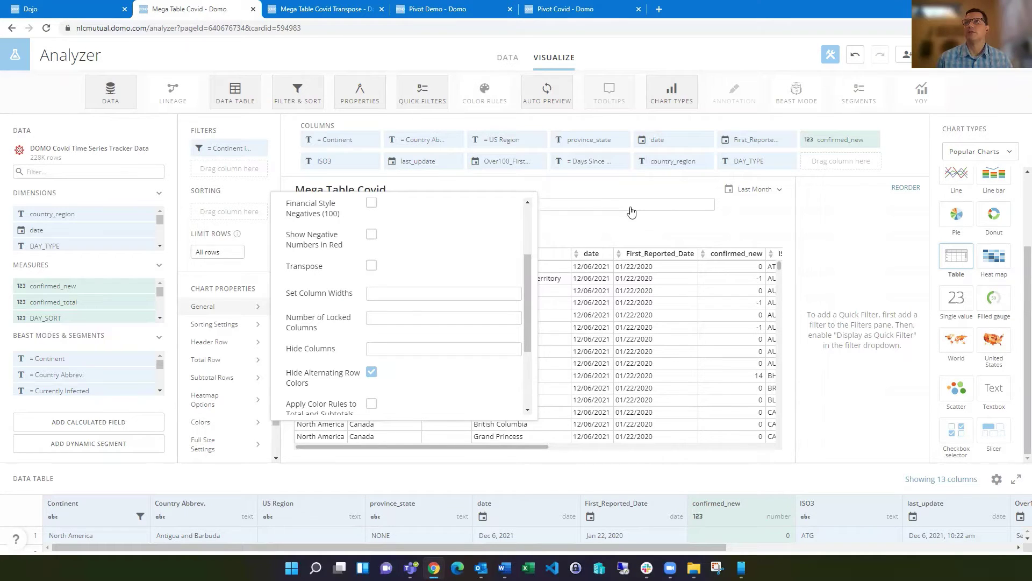
click(394, 292)
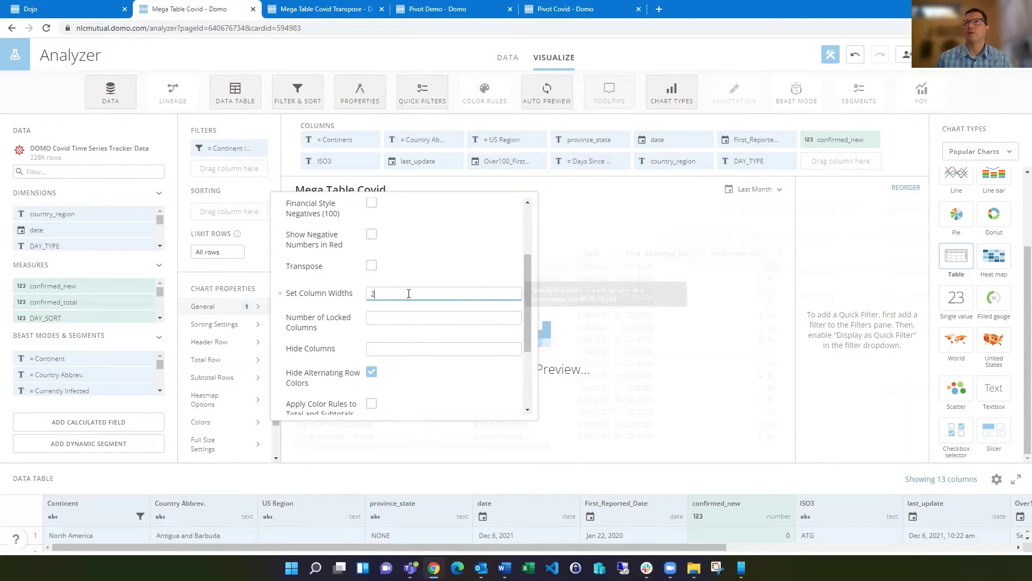
key(BackSpace)
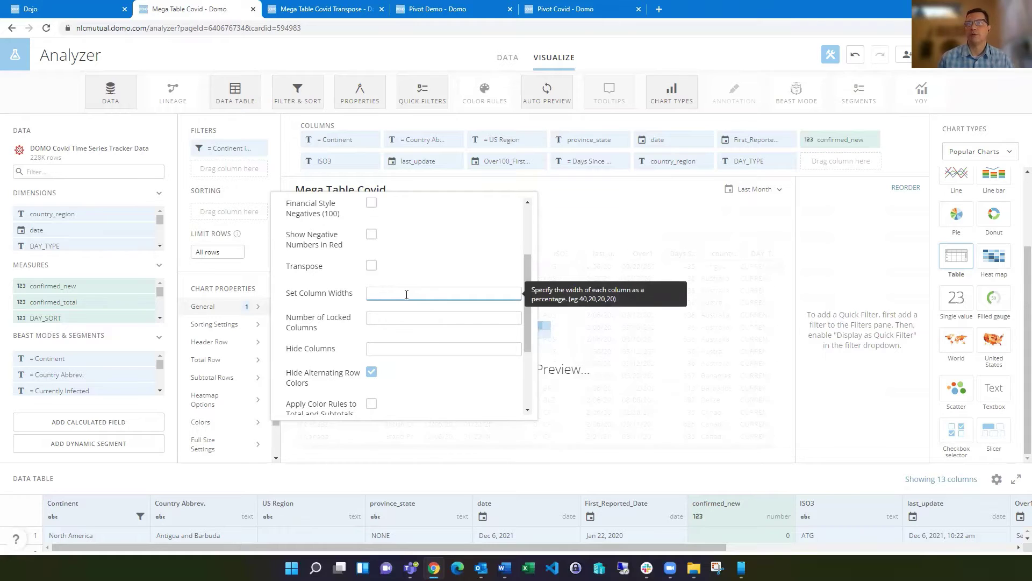
click(426, 317)
text(2)
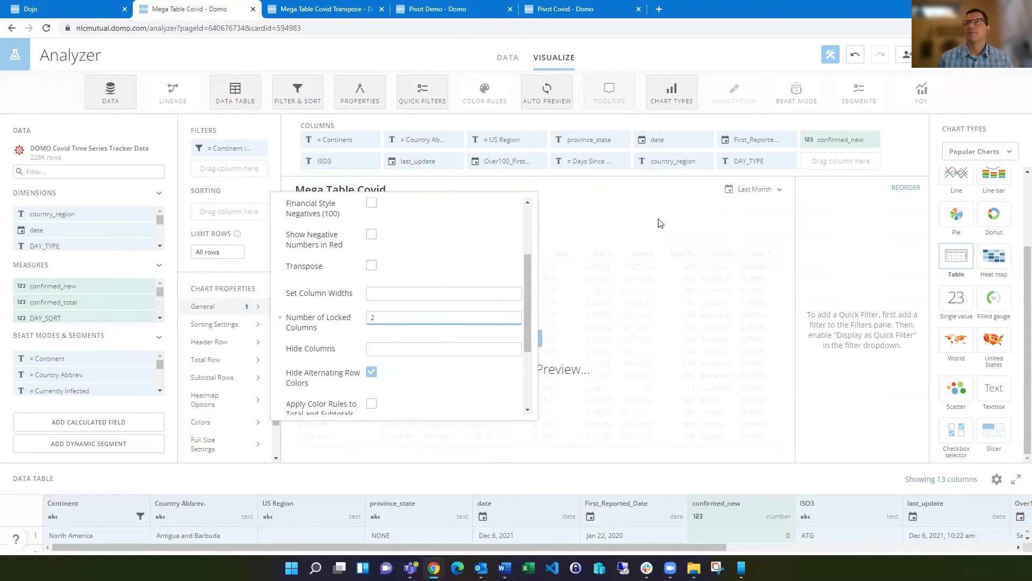
click(661, 223)
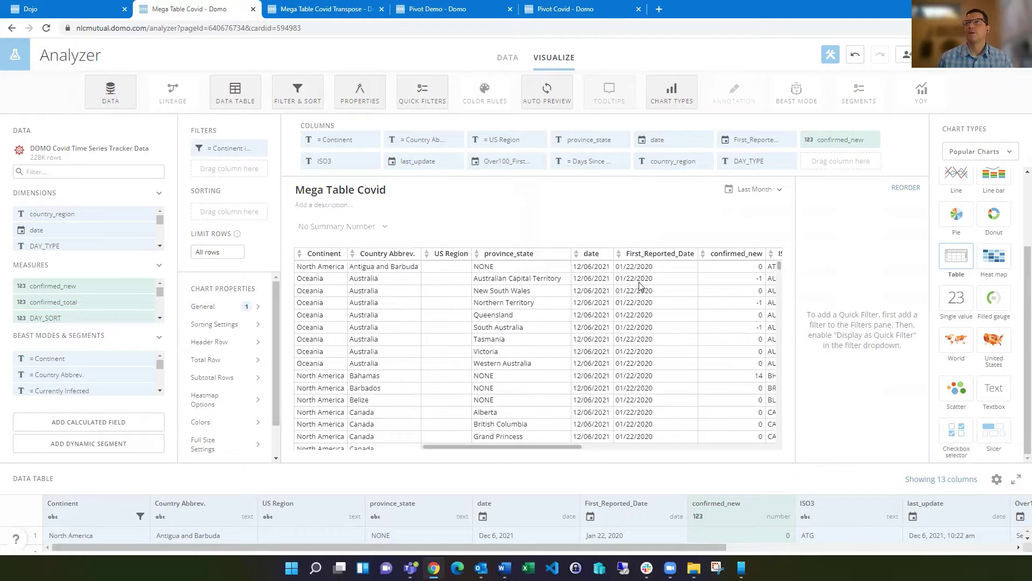
mouse_move(440, 448)
mouse_down()
mouse_move(677, 448)
mouse_move(427, 436)
mouse_up()
Turn on Show Subtotal Rows in the Subtotal Rows properties.
click(223, 379)
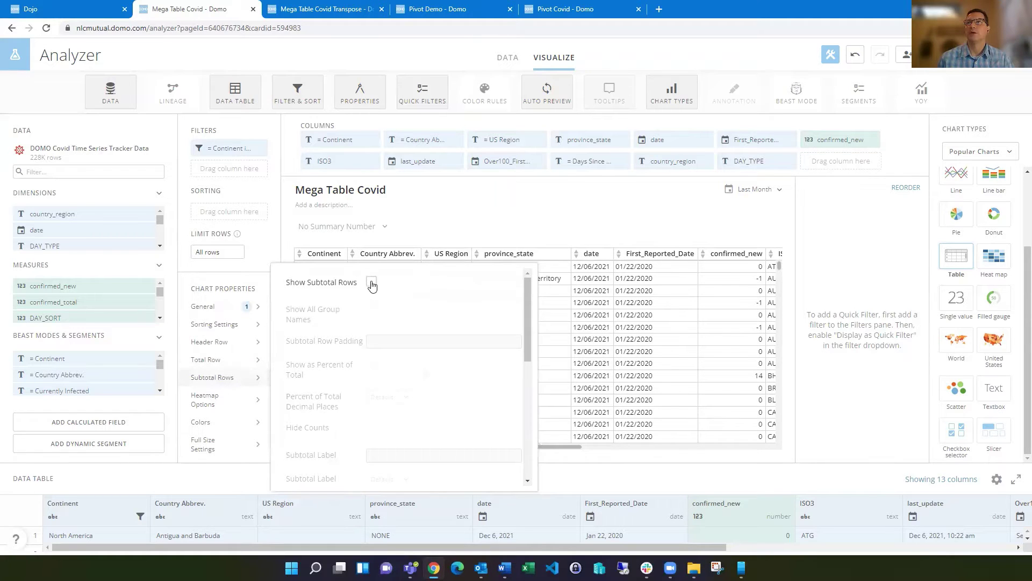
click(371, 281)
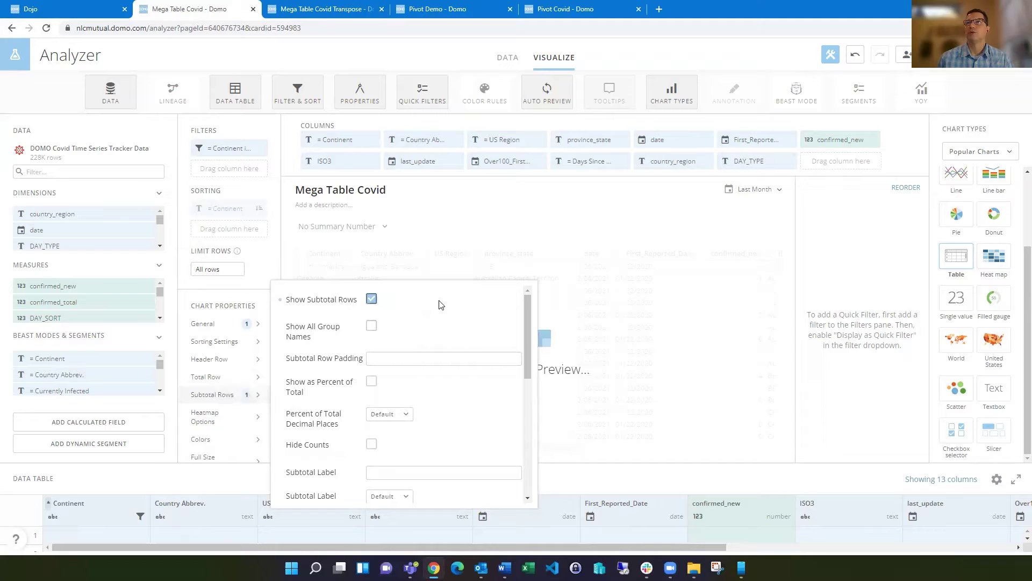
click(832, 268)
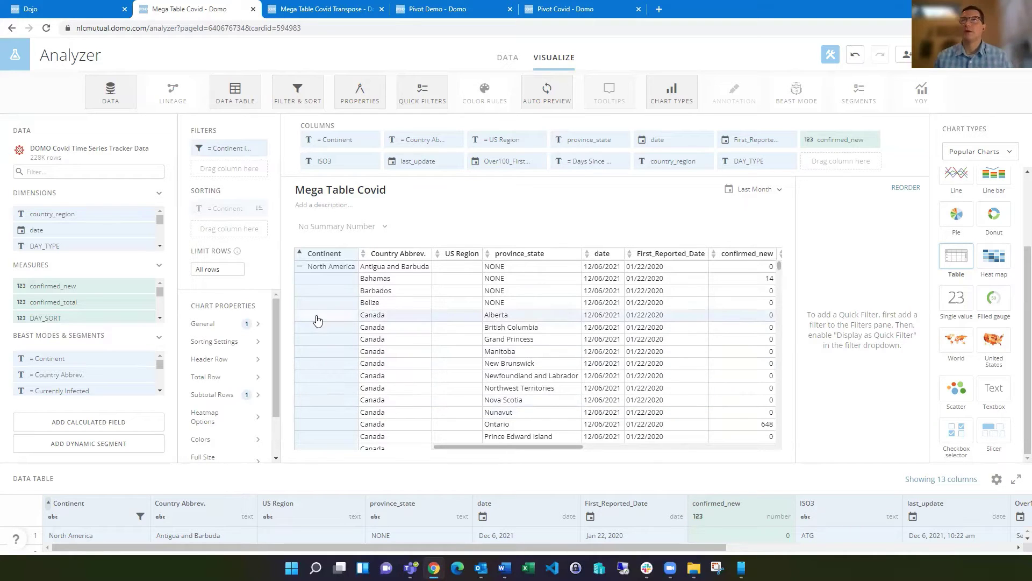
Collapse and re-expand the North America and Oceania continent groups.
click(300, 266)
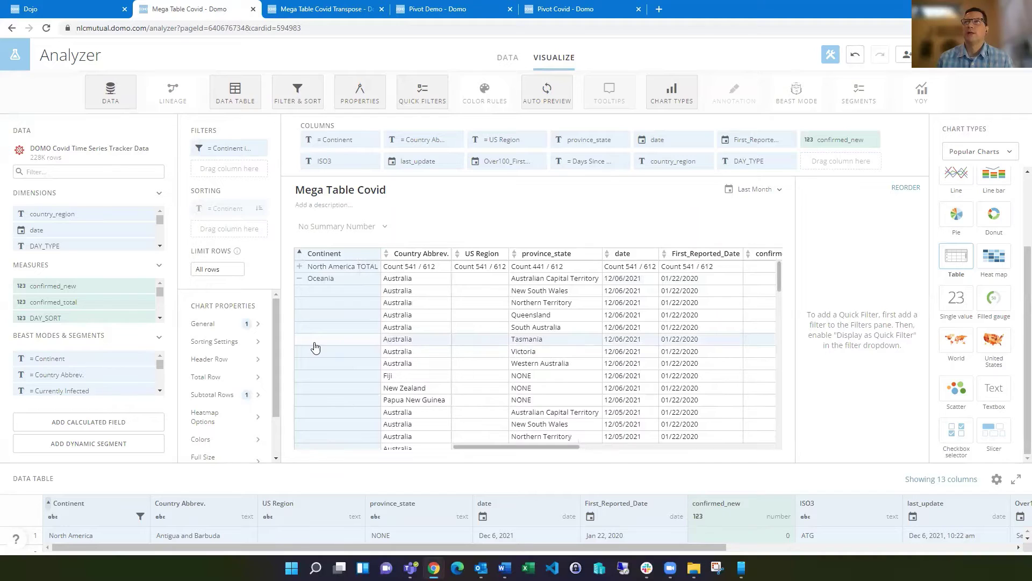
click(300, 278)
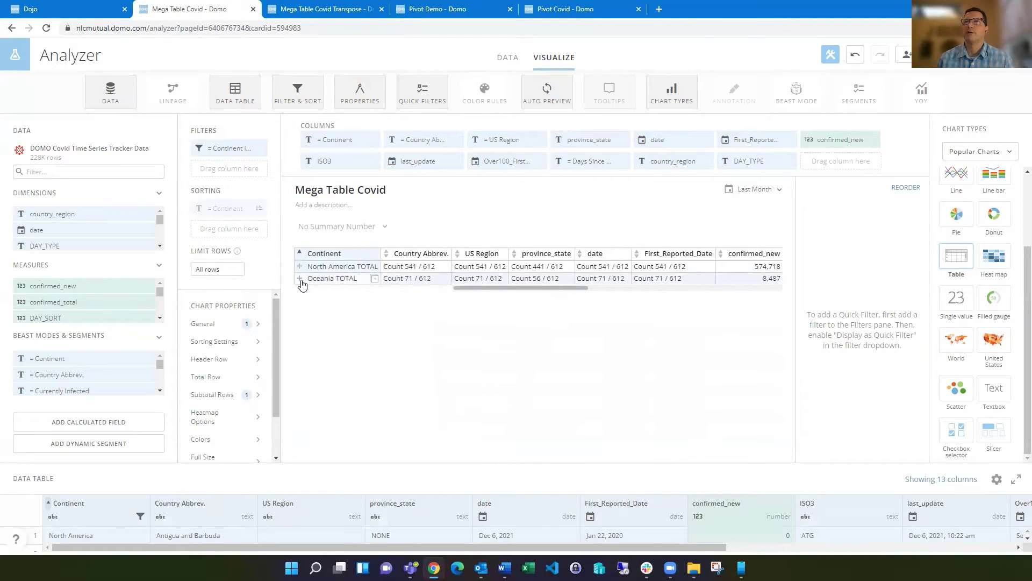
click(300, 279)
click(299, 266)
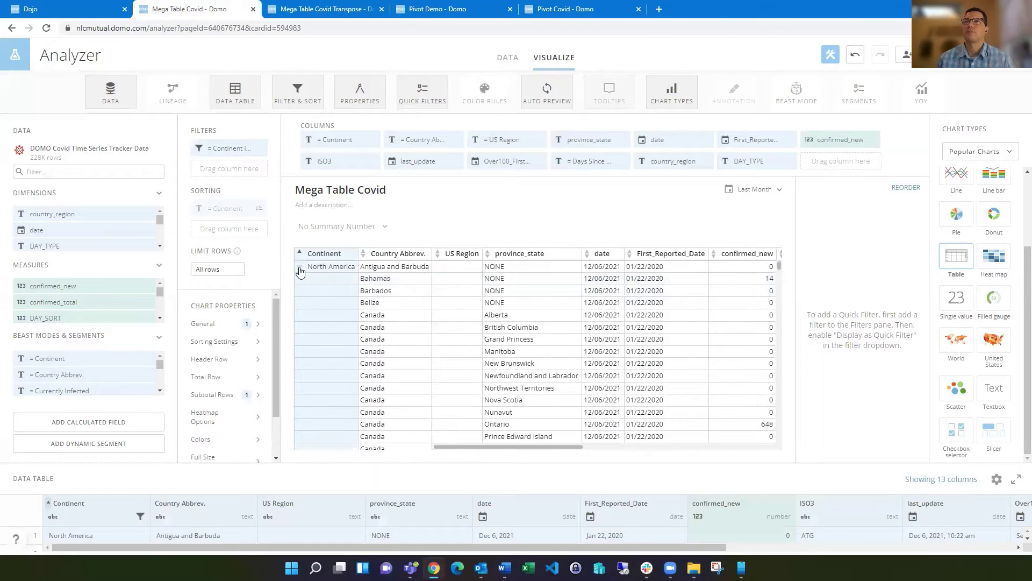
Enable Show Total Row with Hide Counts checked.
click(220, 377)
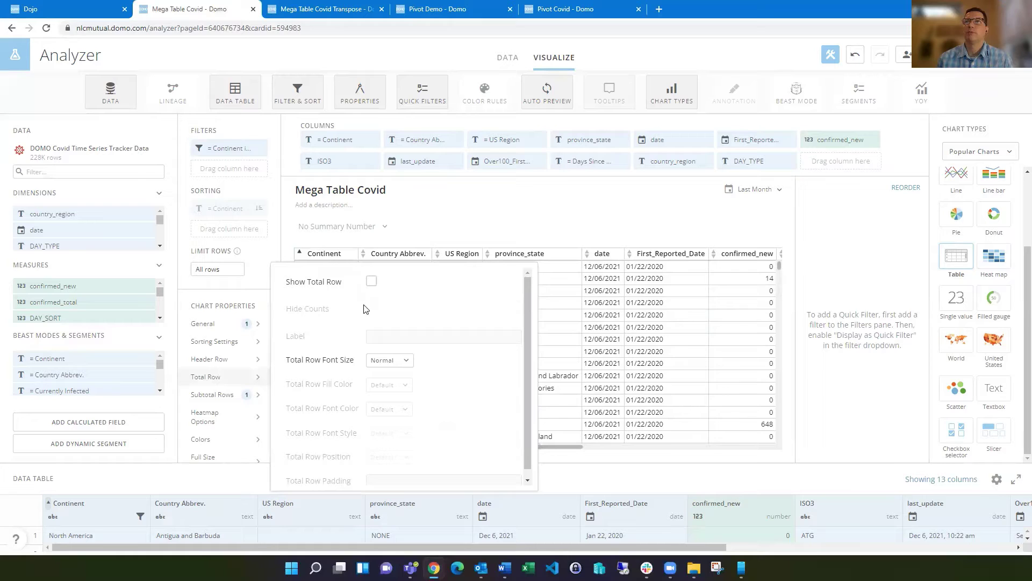
click(372, 282)
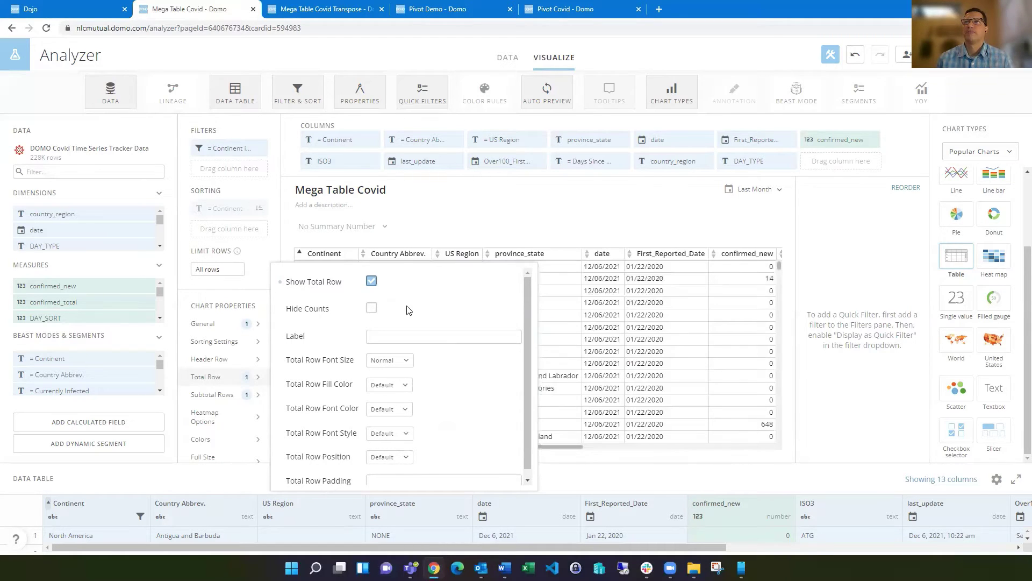
click(372, 309)
click(468, 221)
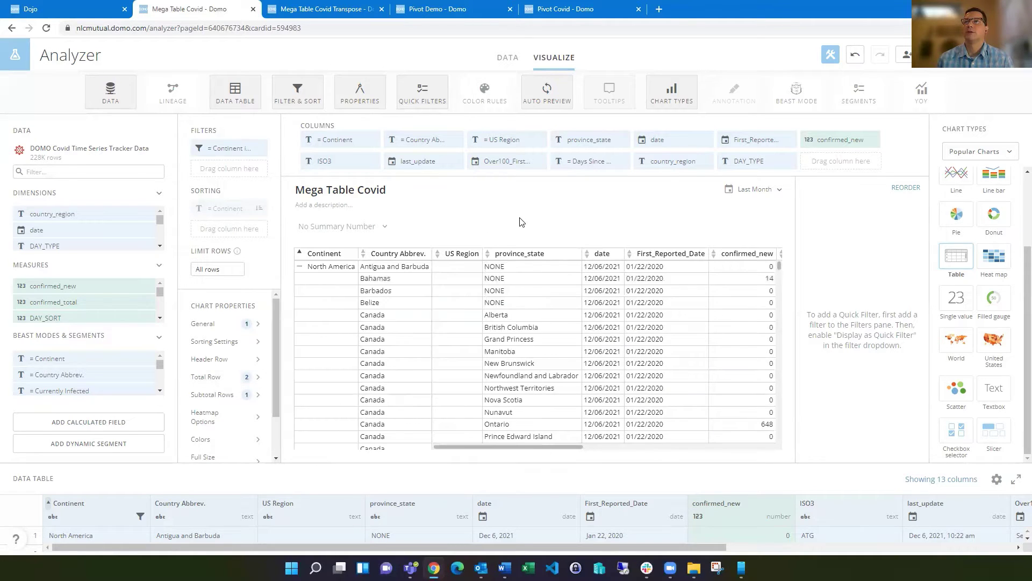
Collapse North America and Oceania to their totals and scroll across the columns to review.
click(300, 267)
click(299, 280)
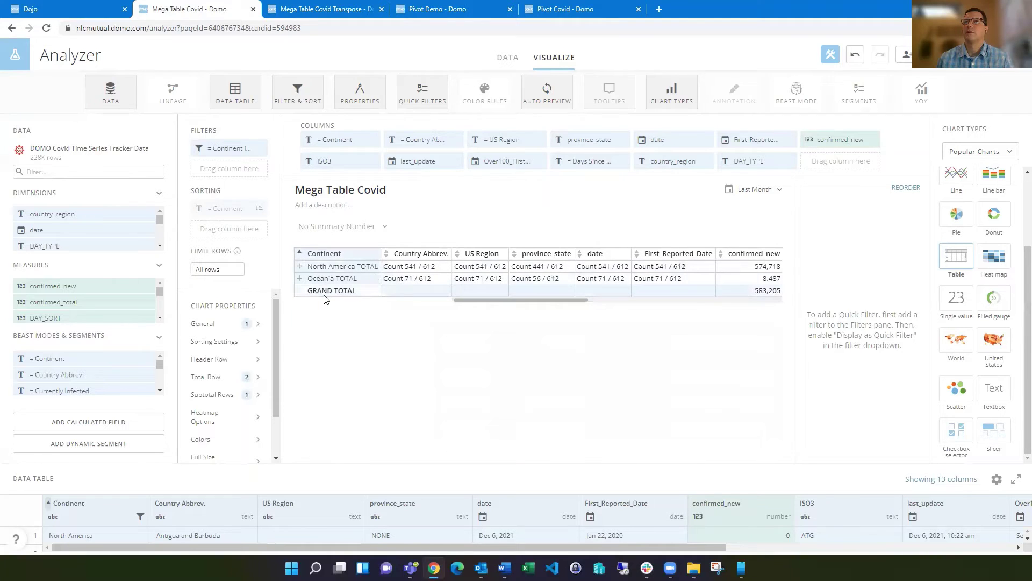
drag(518, 302, 410, 302)
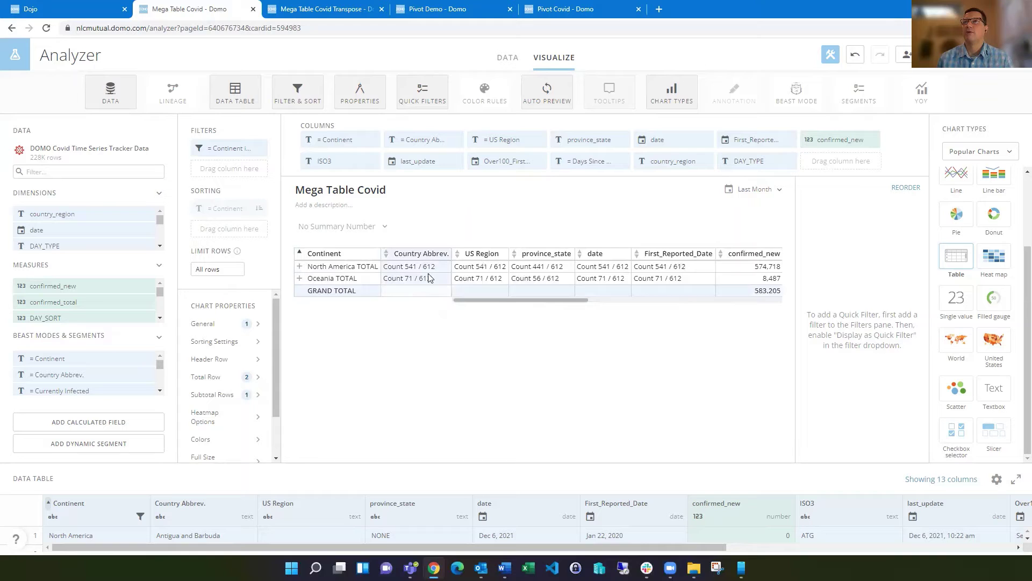
drag(493, 303, 690, 311)
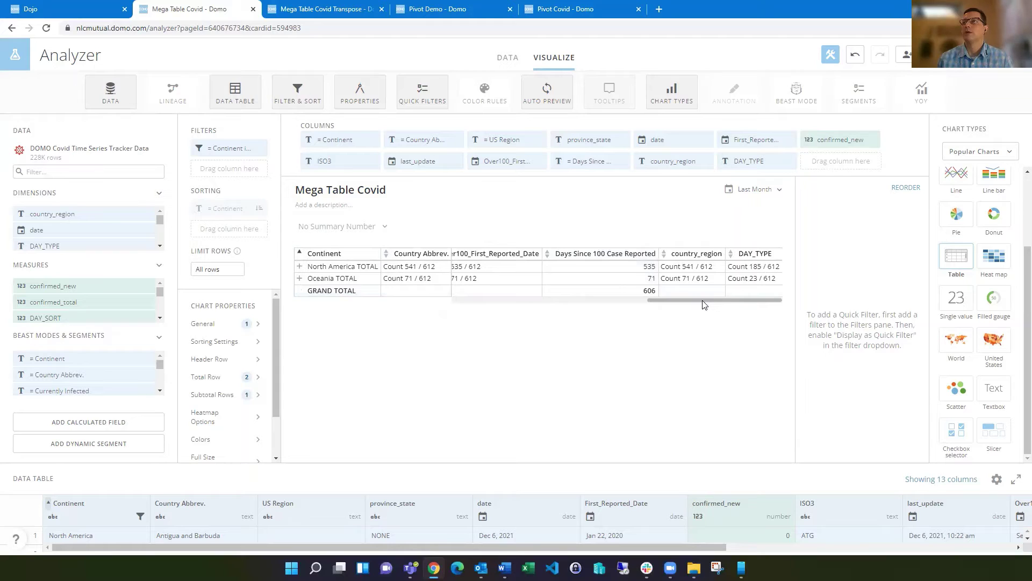
drag(704, 304, 417, 302)
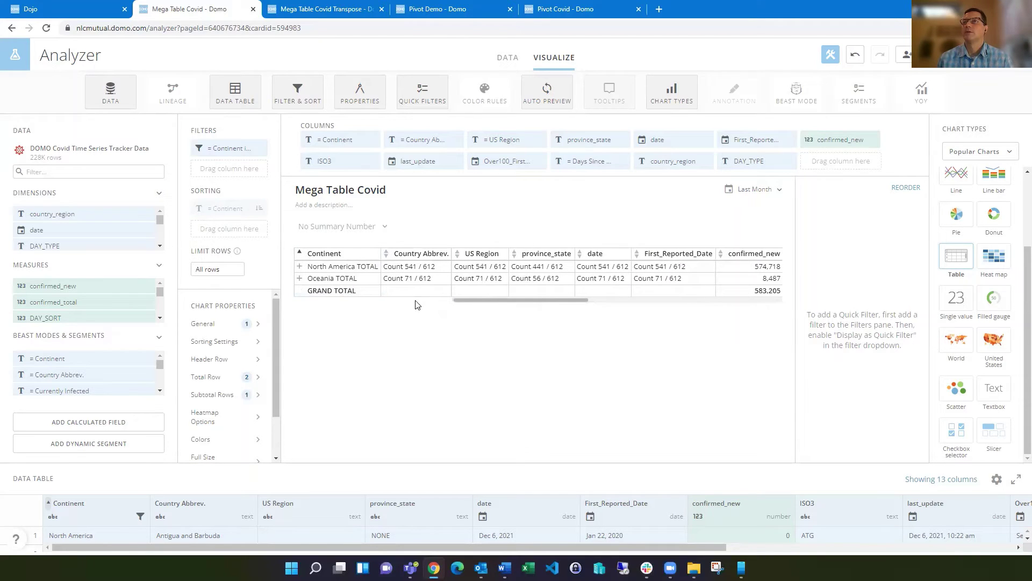
Uncheck Hide Counts so the total row shows counts again.
click(213, 378)
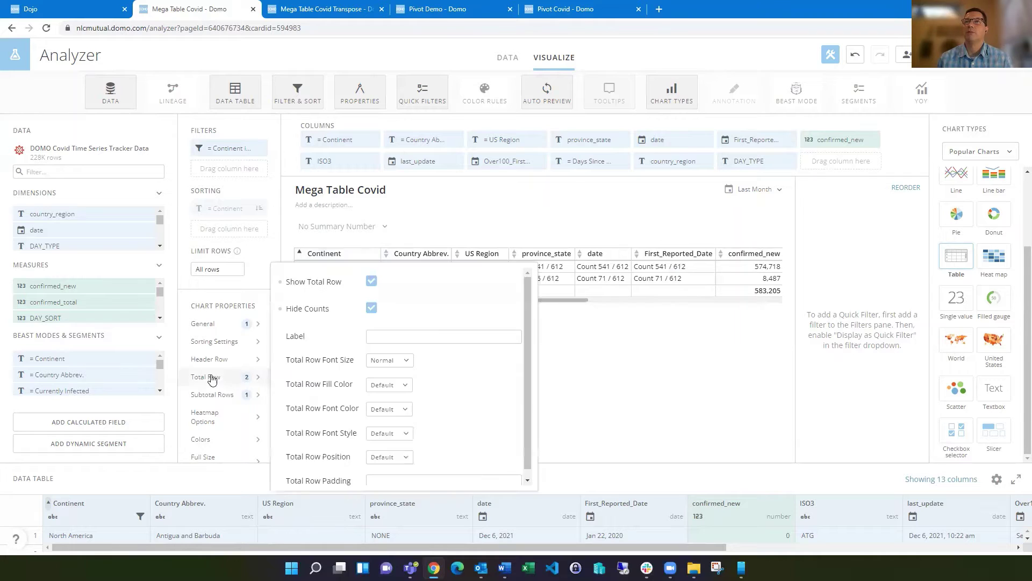
click(372, 309)
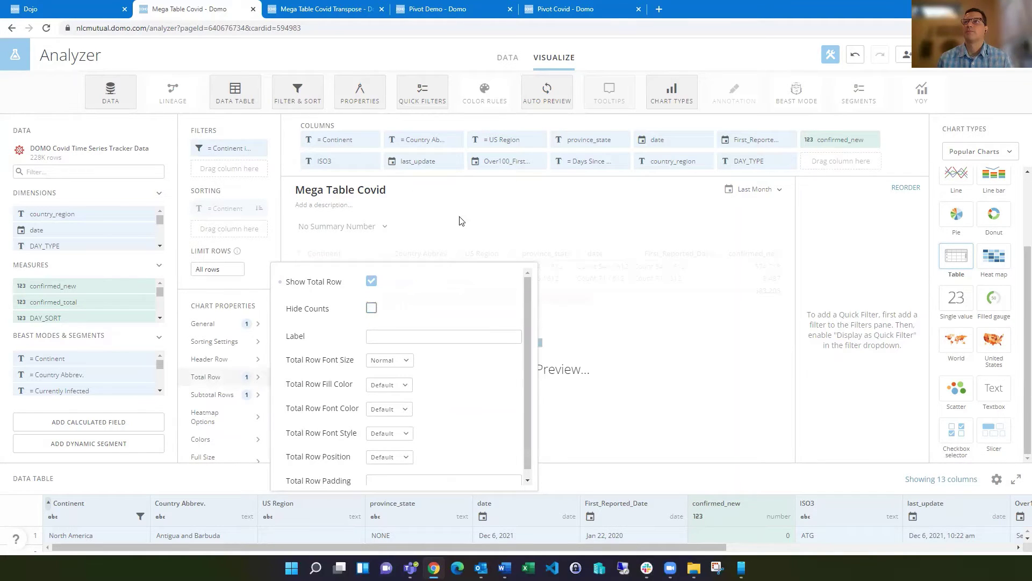
click(488, 226)
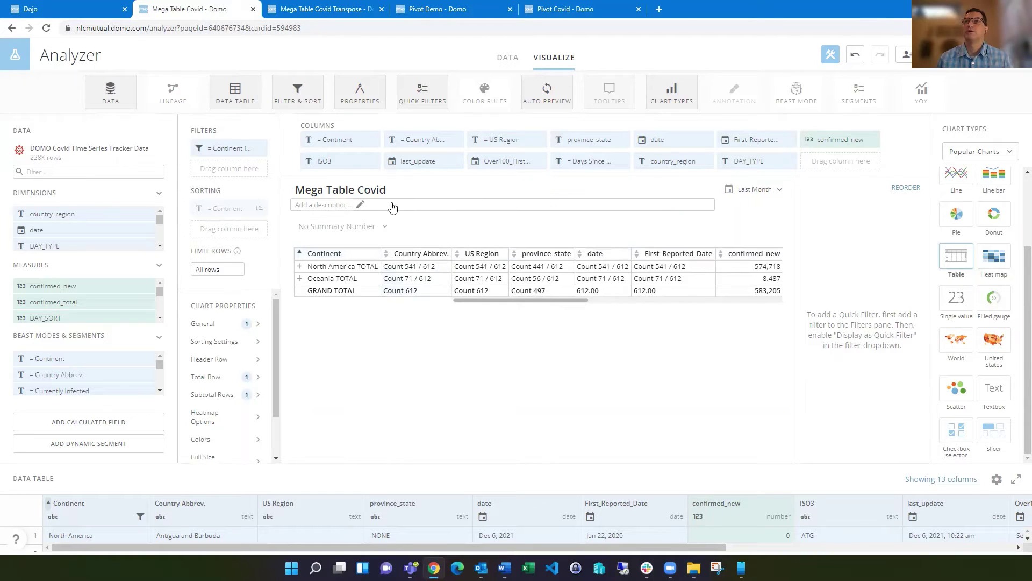
Check Hide subtotal and Hide total for the Country Abbrev. column.
click(393, 141)
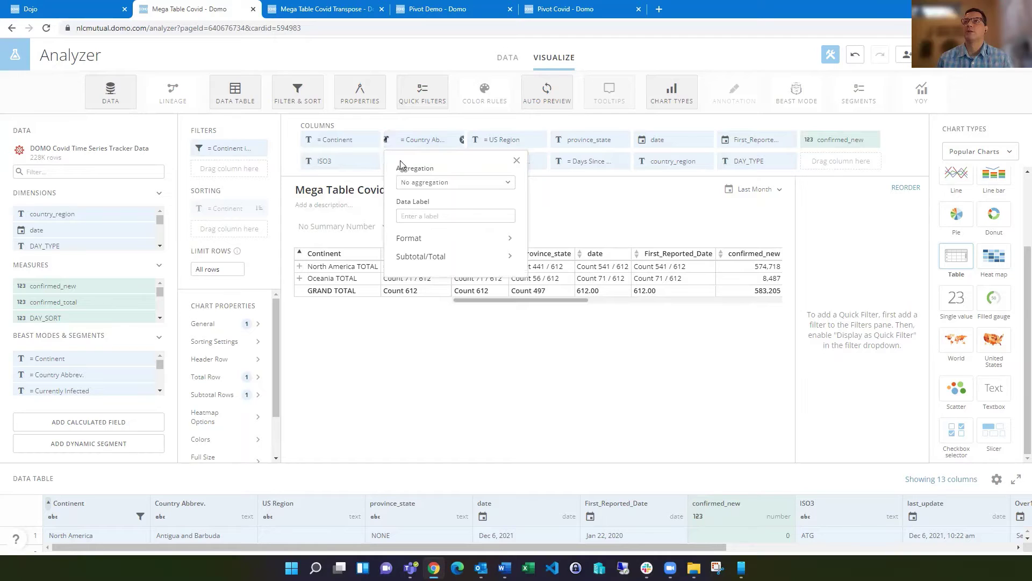
click(412, 256)
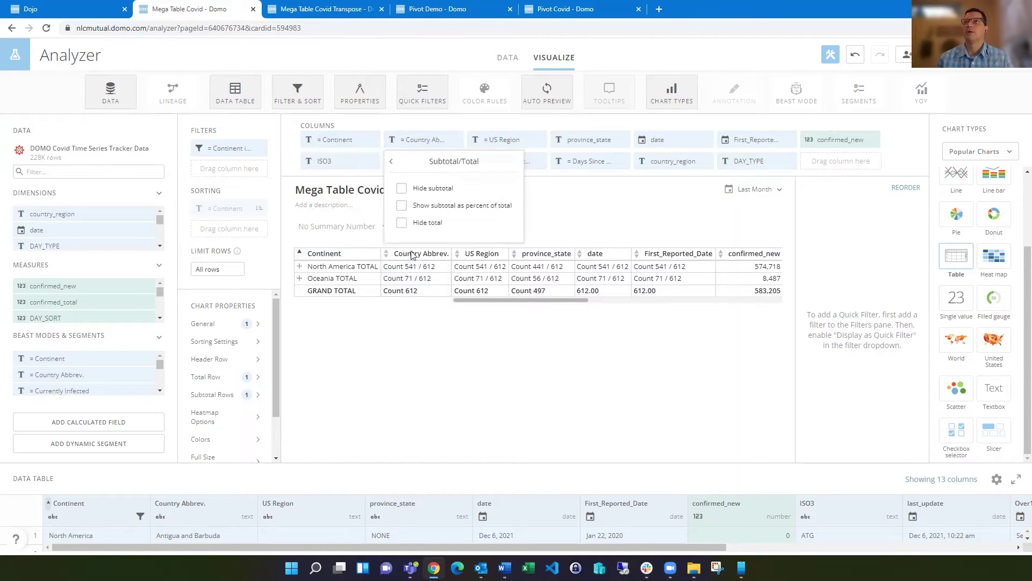
click(401, 222)
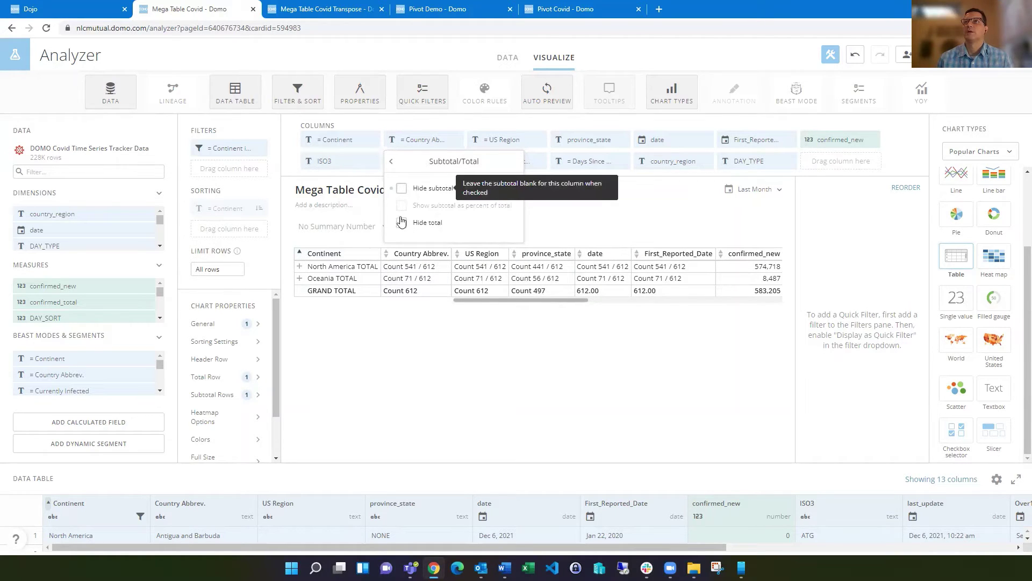
click(402, 189)
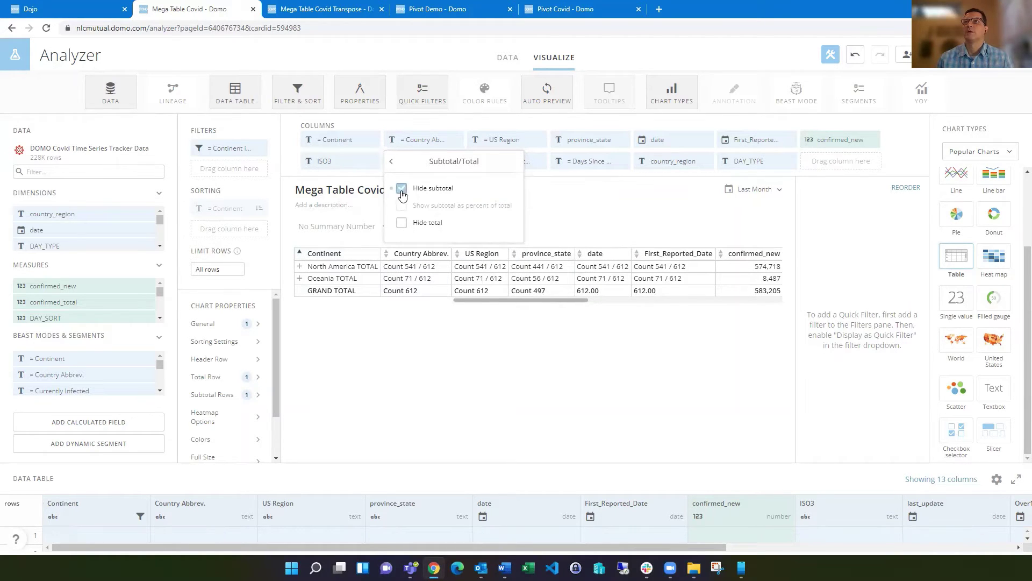
click(402, 224)
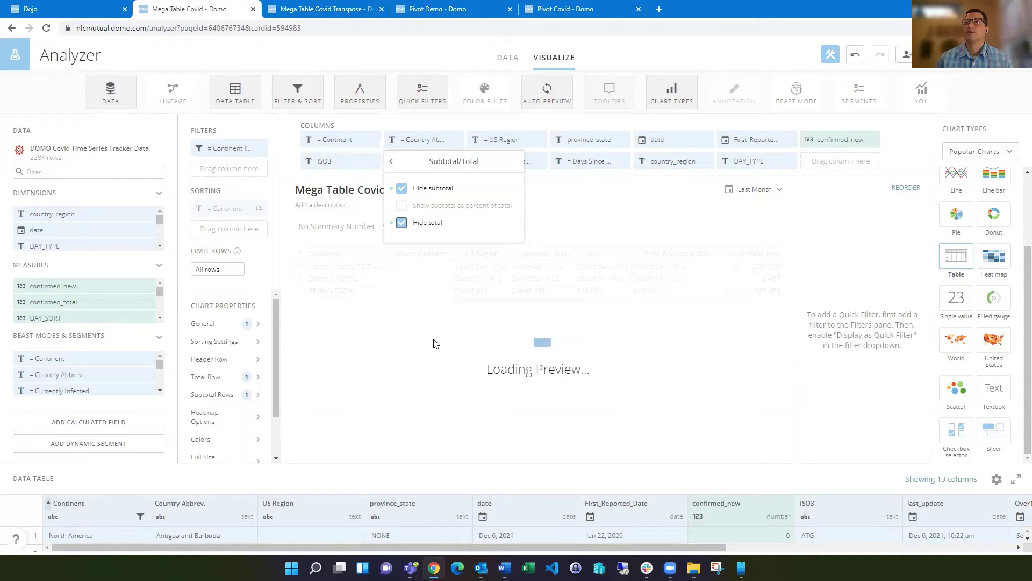
Hide the US Region grand total and the province_state subtotal cells.
click(475, 143)
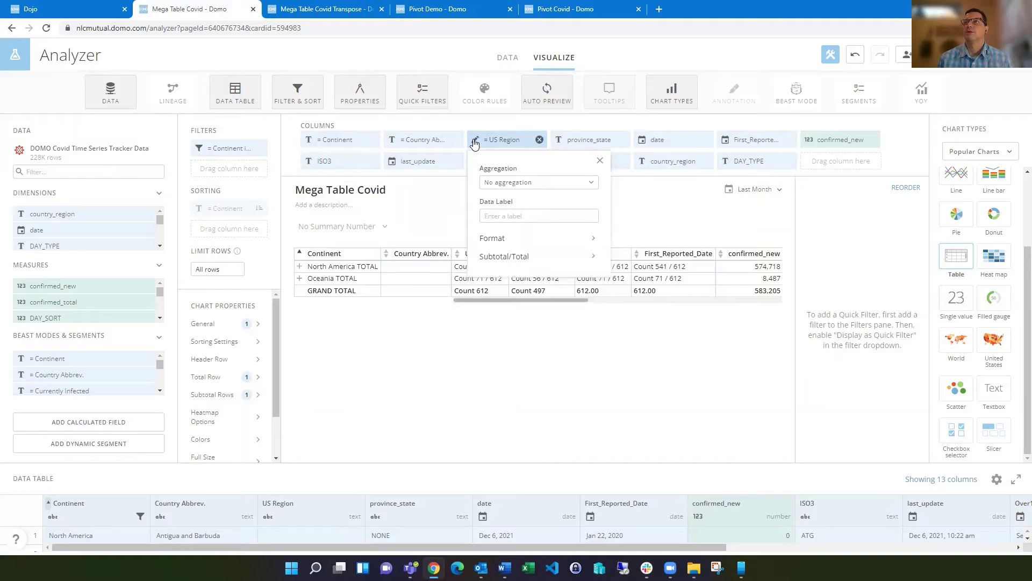
click(488, 259)
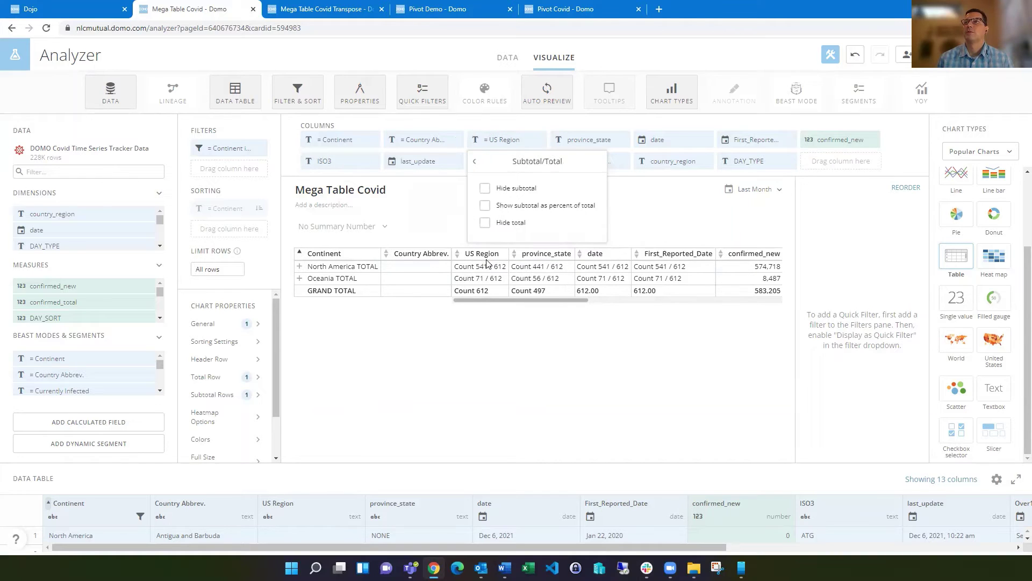
click(484, 223)
click(559, 142)
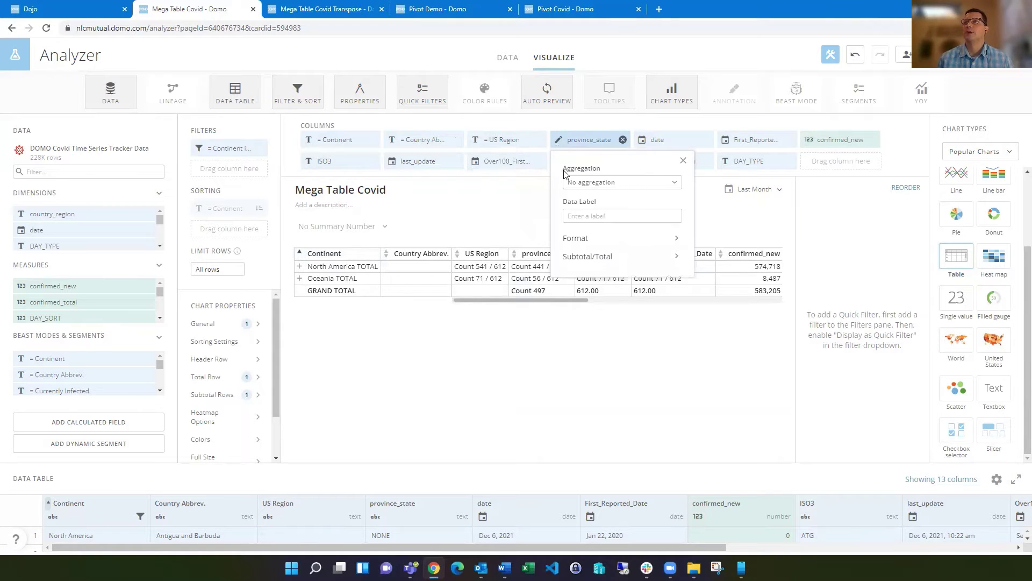
click(572, 257)
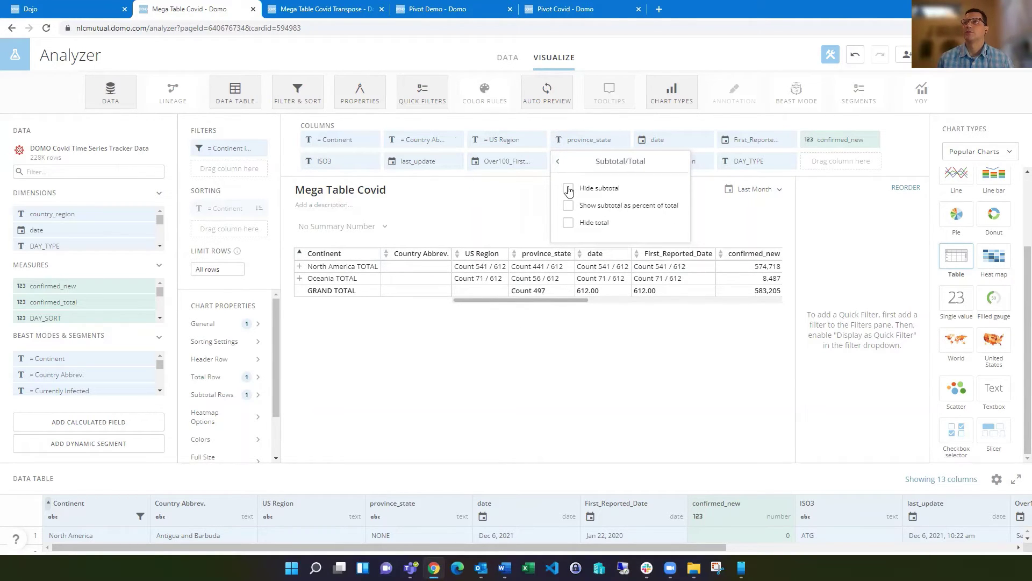
click(569, 189)
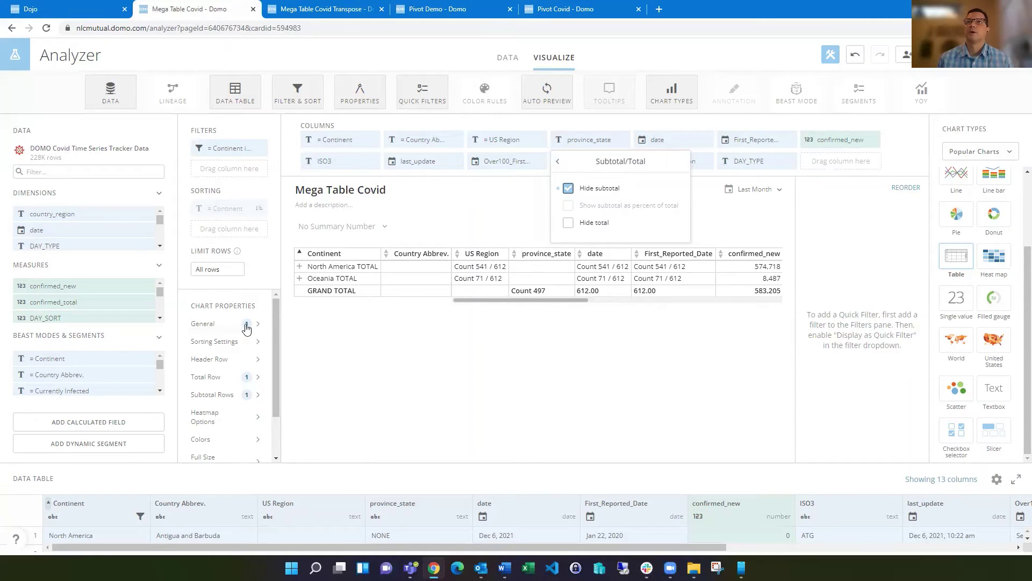
Set subtotal rows to Show as Percent of Total and scroll sideways to check.
click(205, 326)
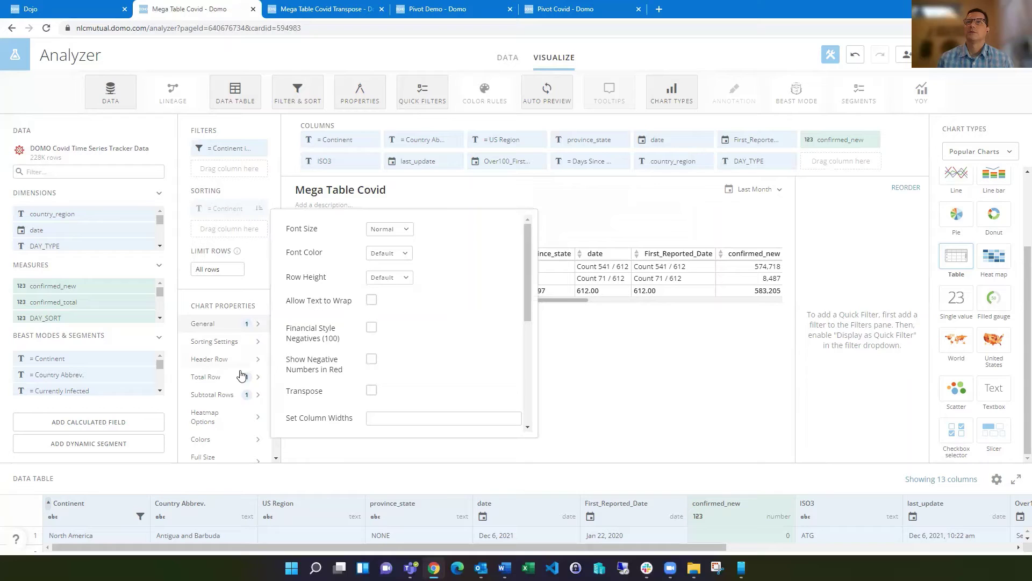
click(235, 397)
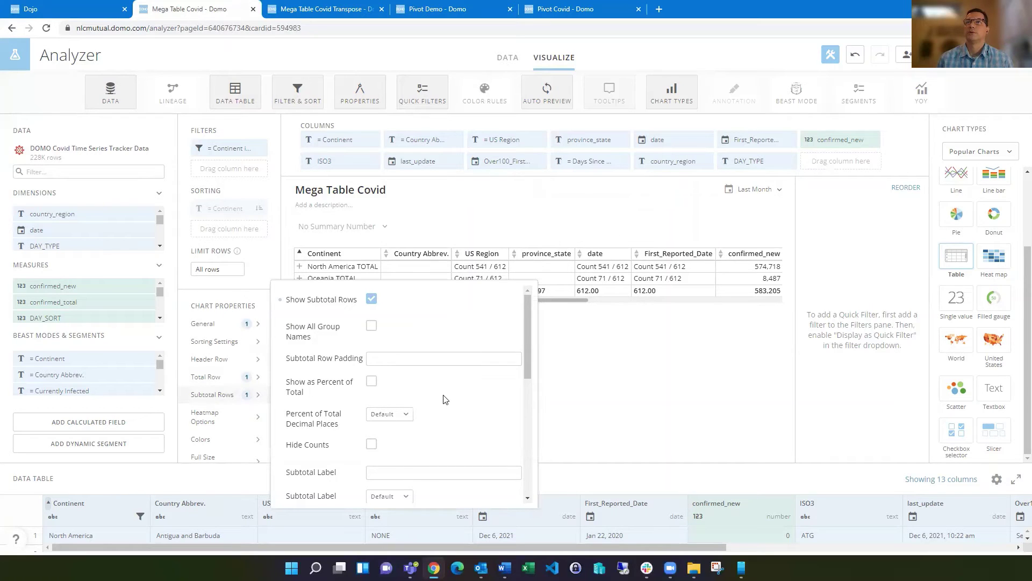
click(371, 382)
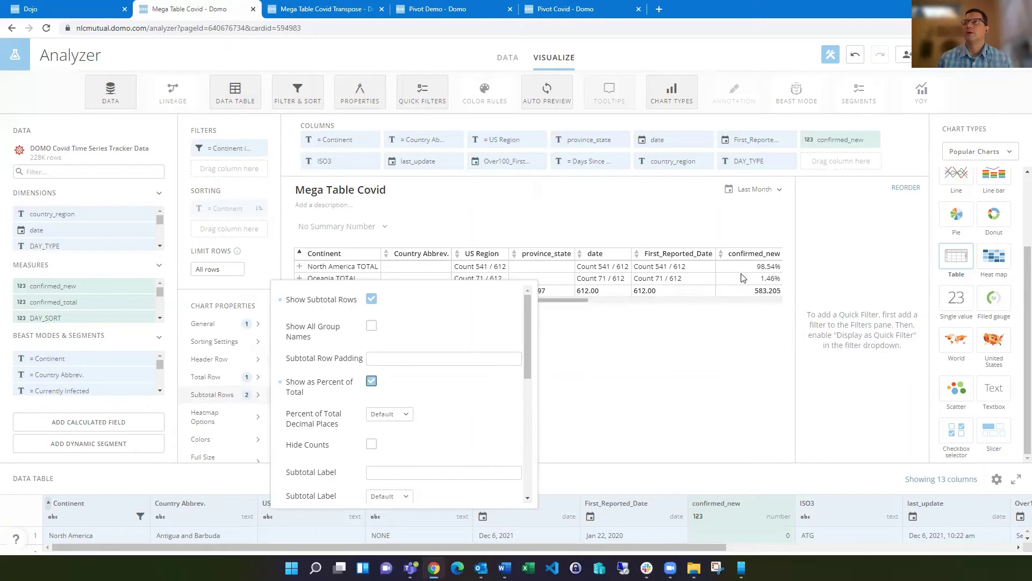
click(574, 304)
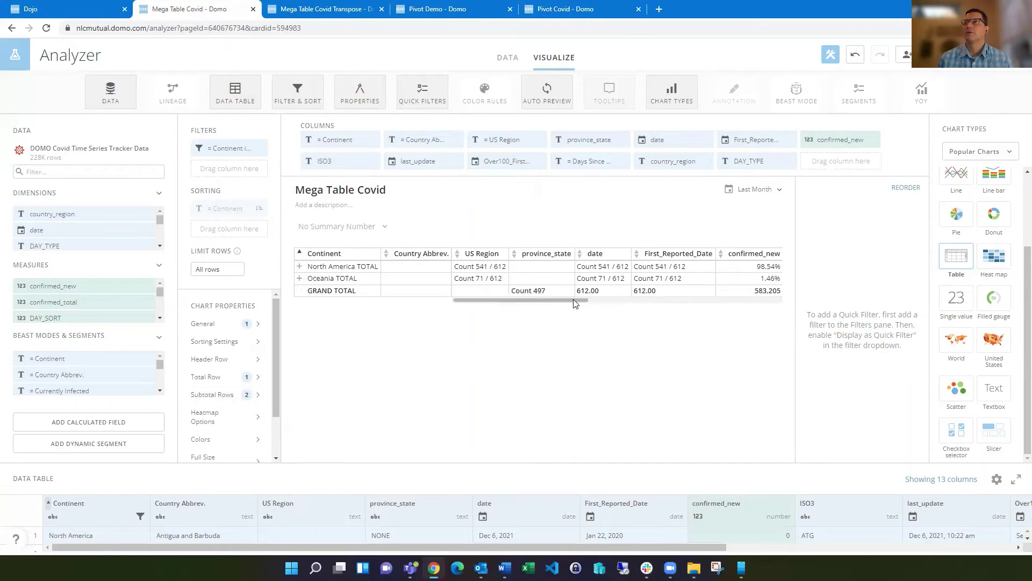
drag(576, 304, 613, 302)
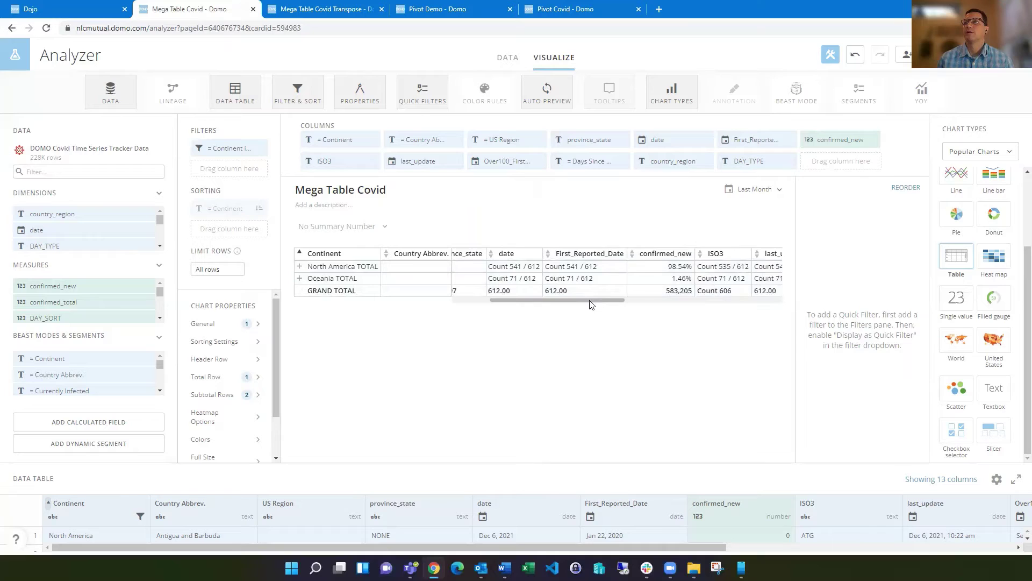
drag(590, 300, 467, 307)
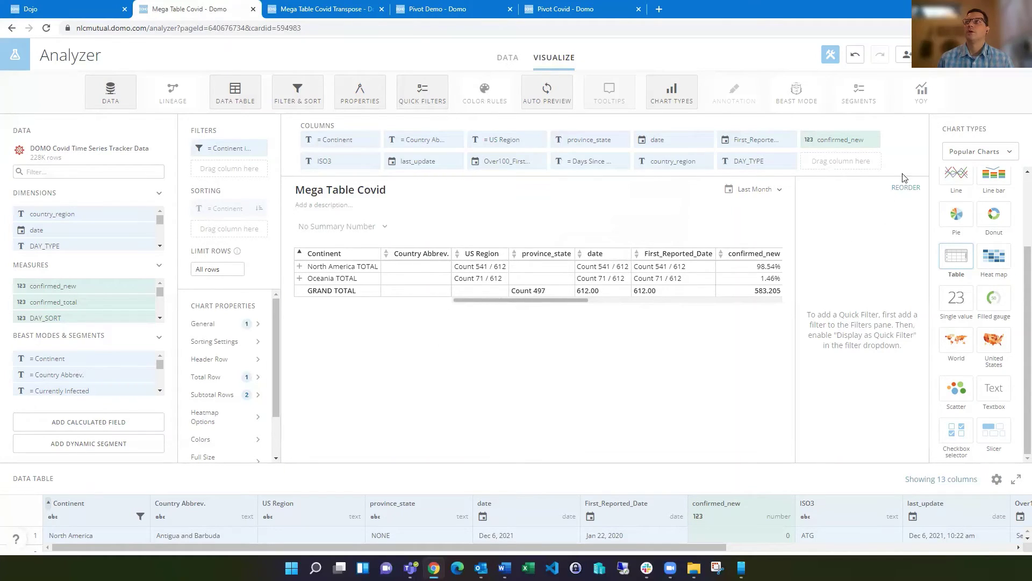
Save and close the card, toggle North America and Oceania groups, then open the Transpose card.
click(991, 68)
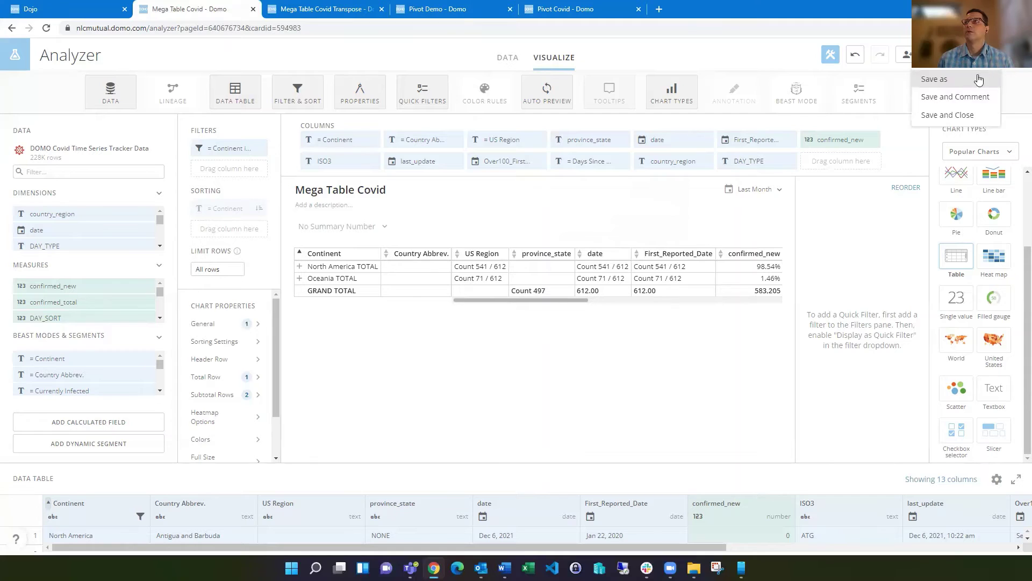
click(963, 114)
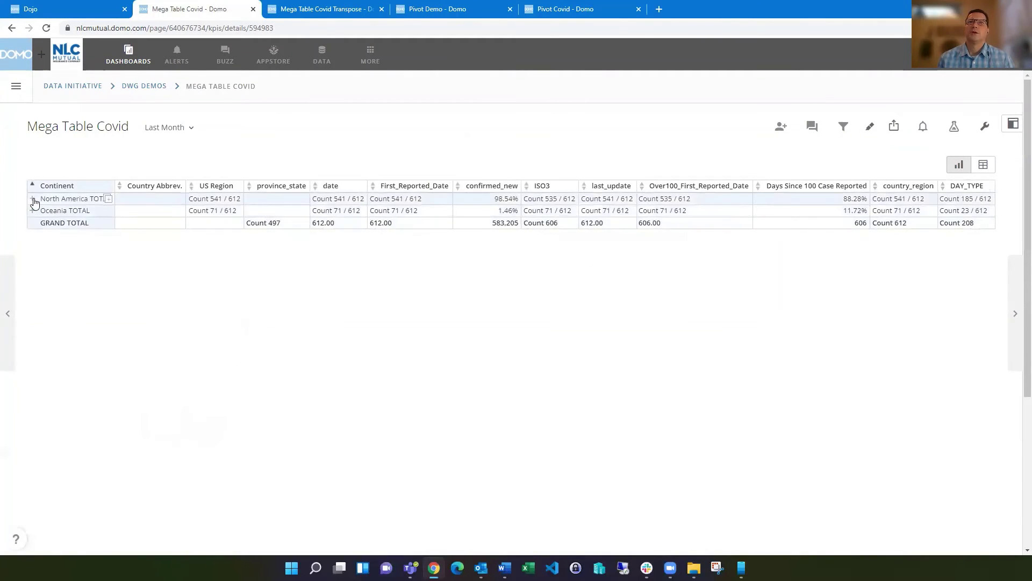
click(32, 199)
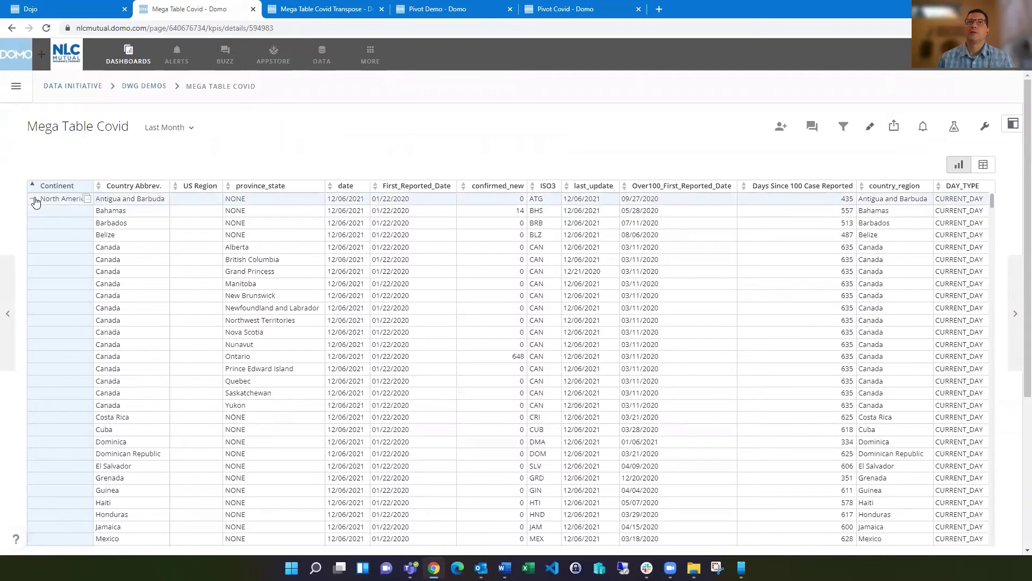
click(32, 199)
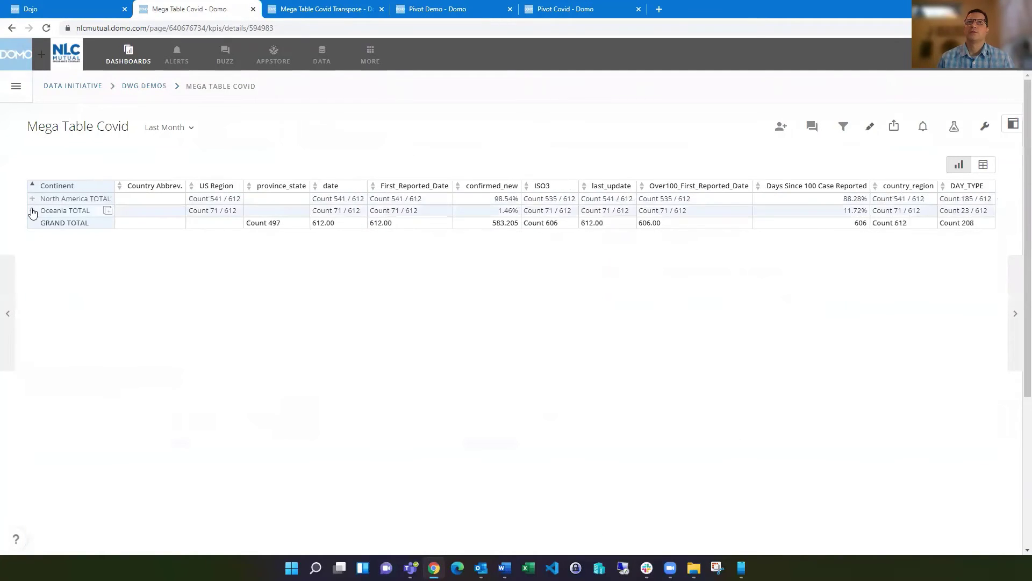
click(32, 211)
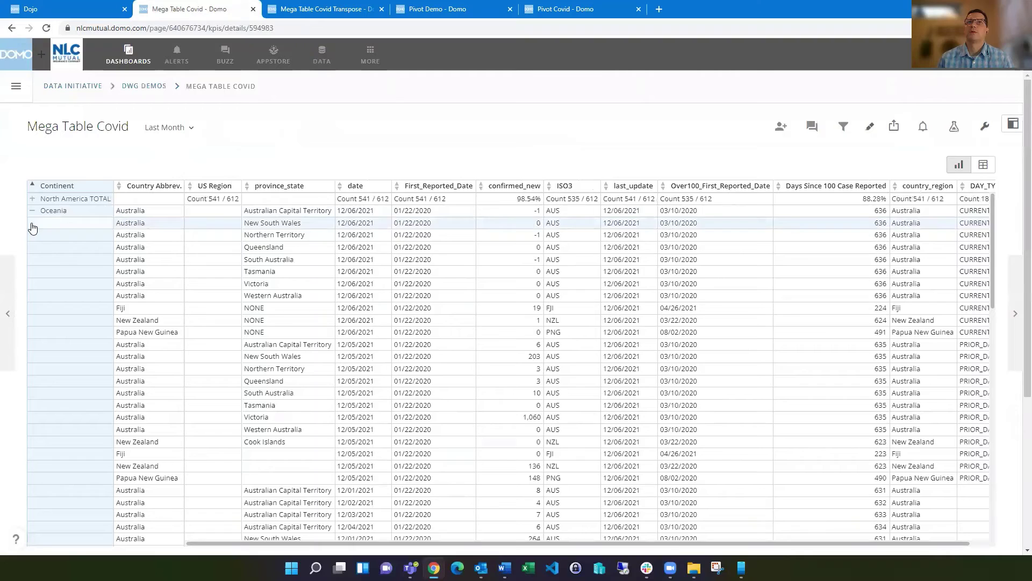
click(32, 212)
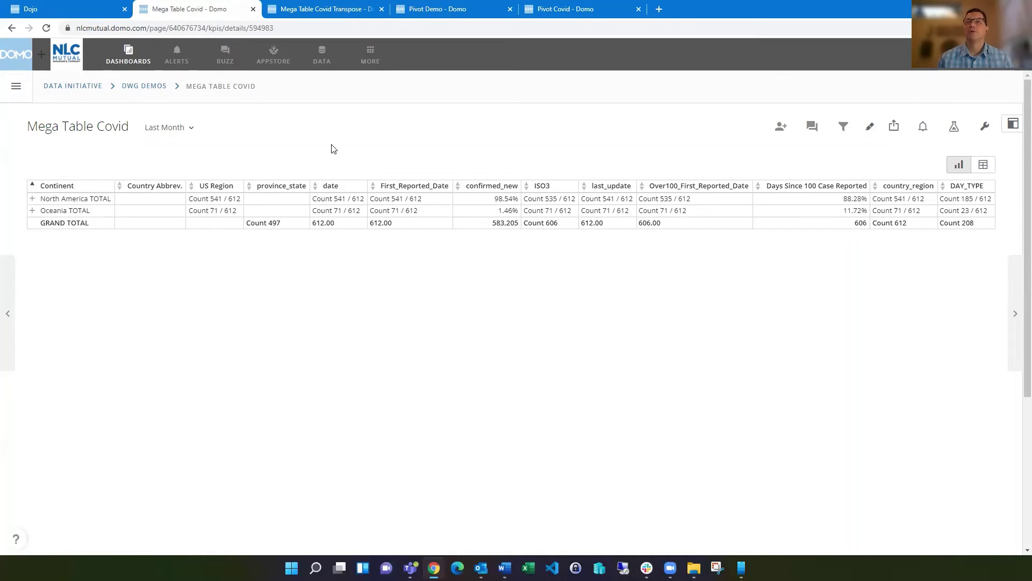
click(314, 10)
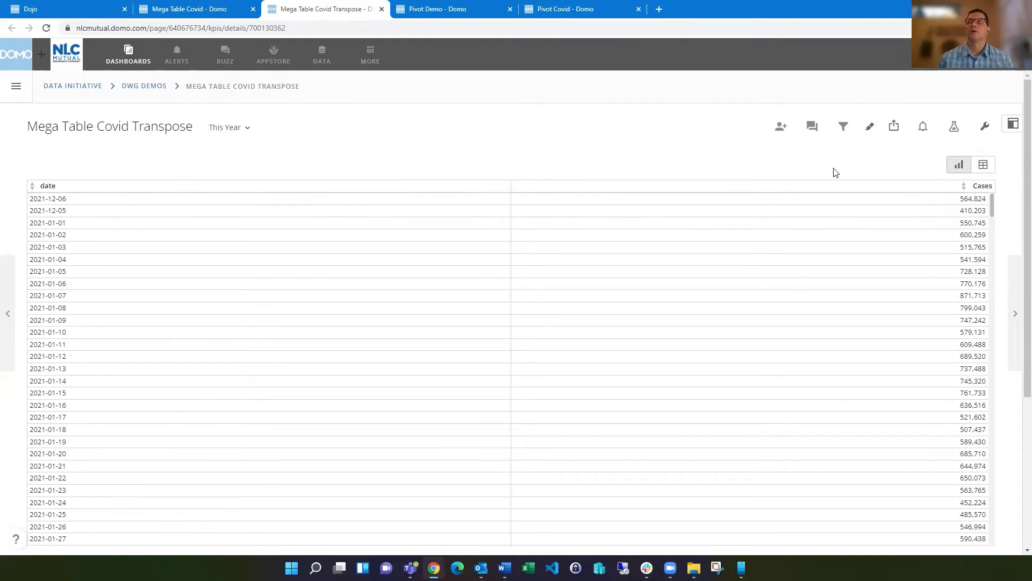
In Analyzer, set the This Year date range's Graph by option to Quarter.
click(954, 134)
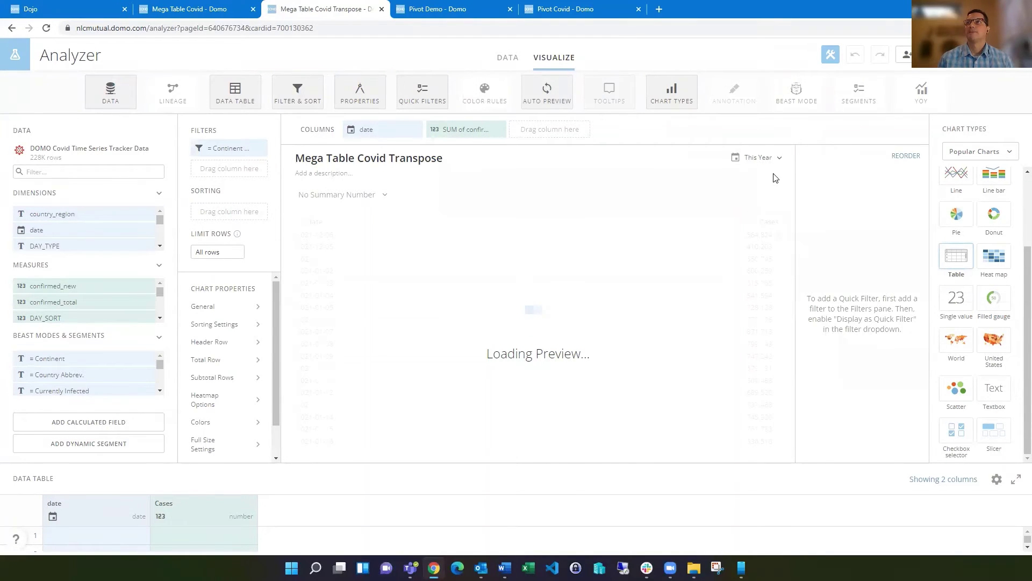
click(778, 159)
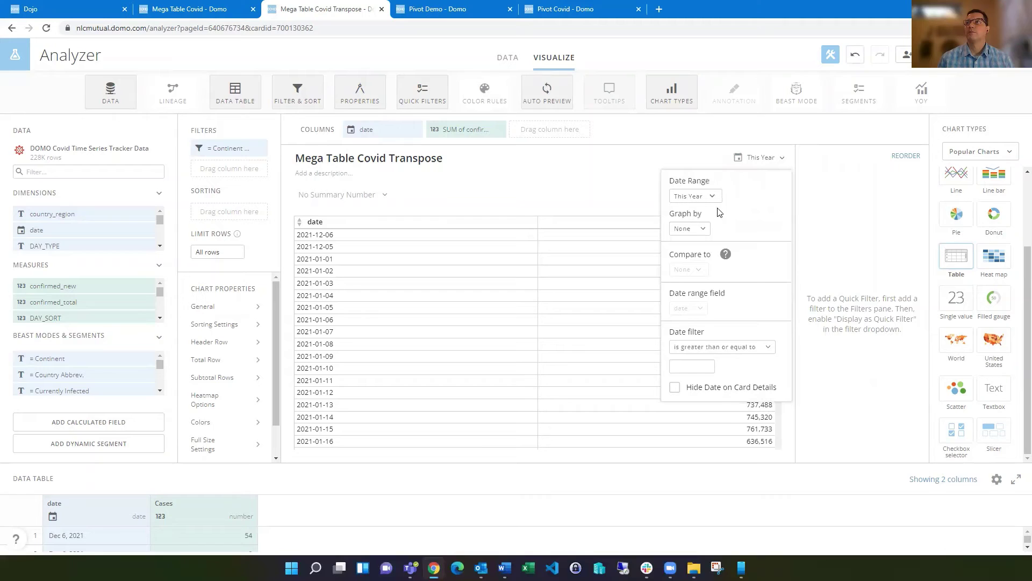
click(702, 229)
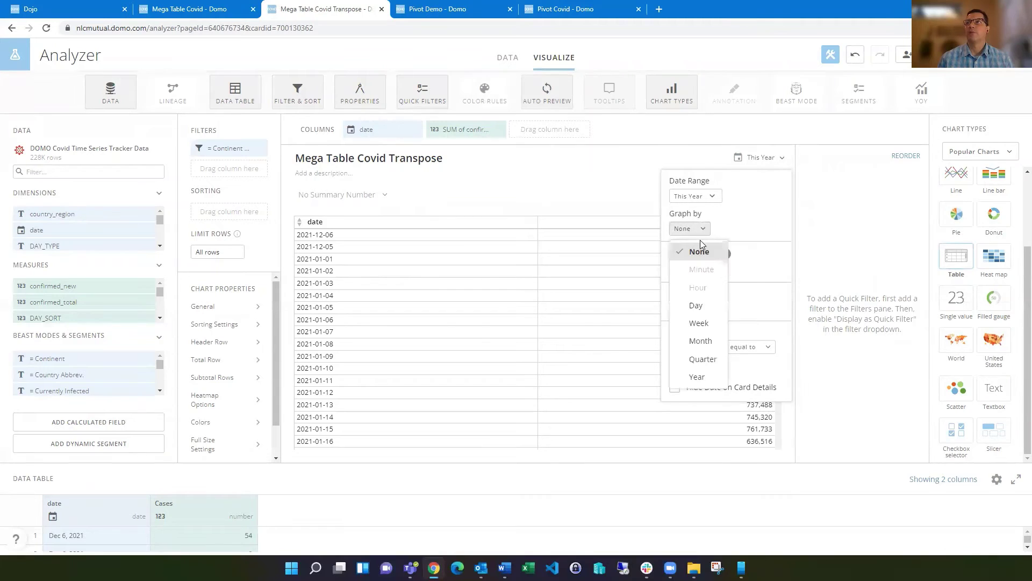
click(701, 357)
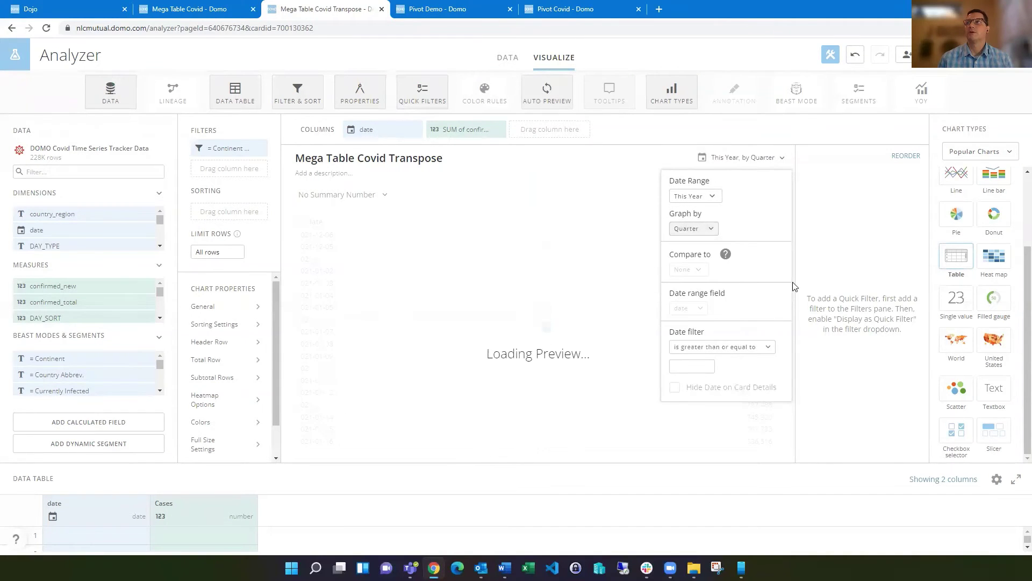
click(835, 220)
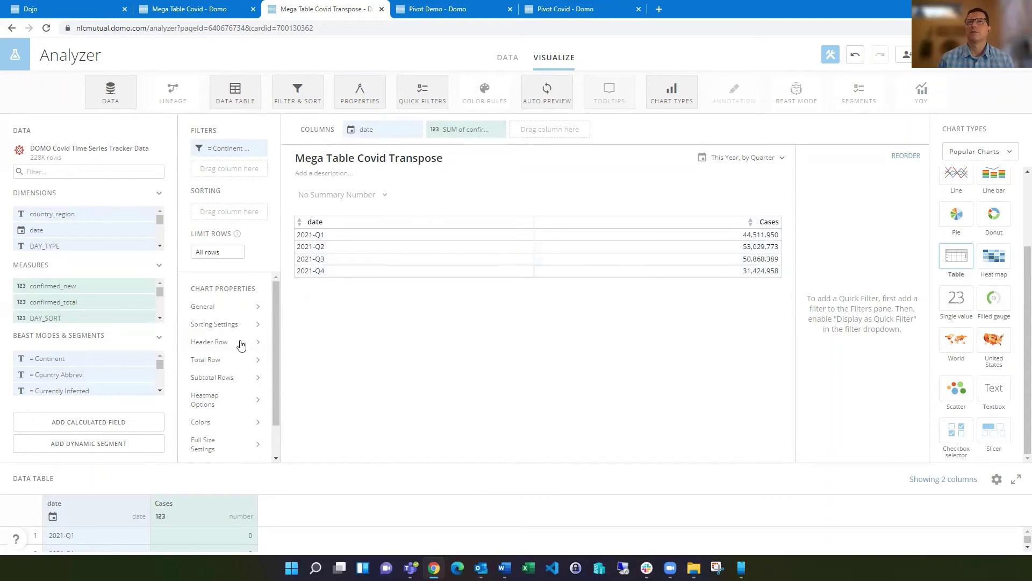
Check Transpose in General properties so quarters run across, then switch to the Pivot Demo card.
click(240, 307)
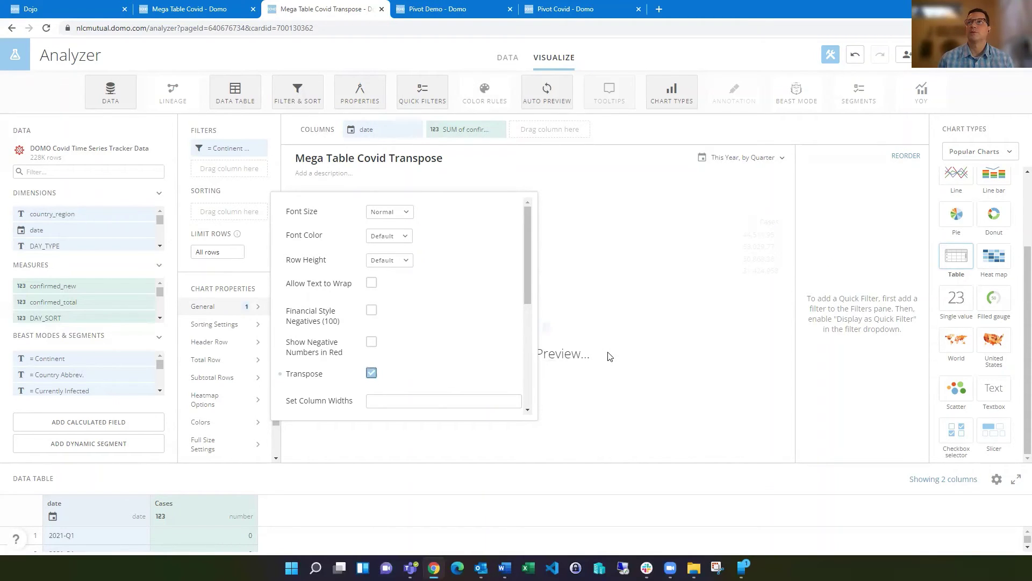
click(650, 361)
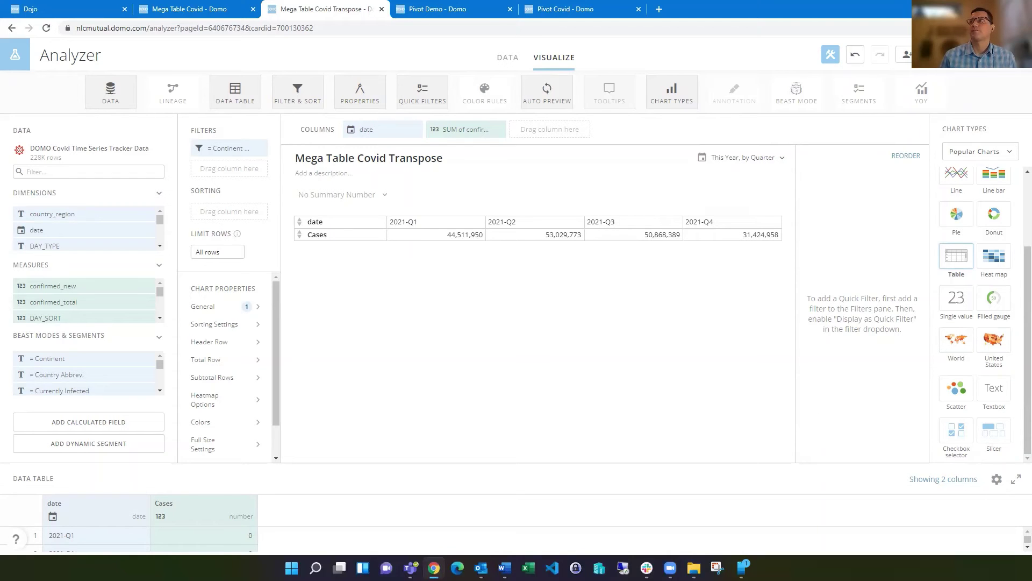
click(446, 7)
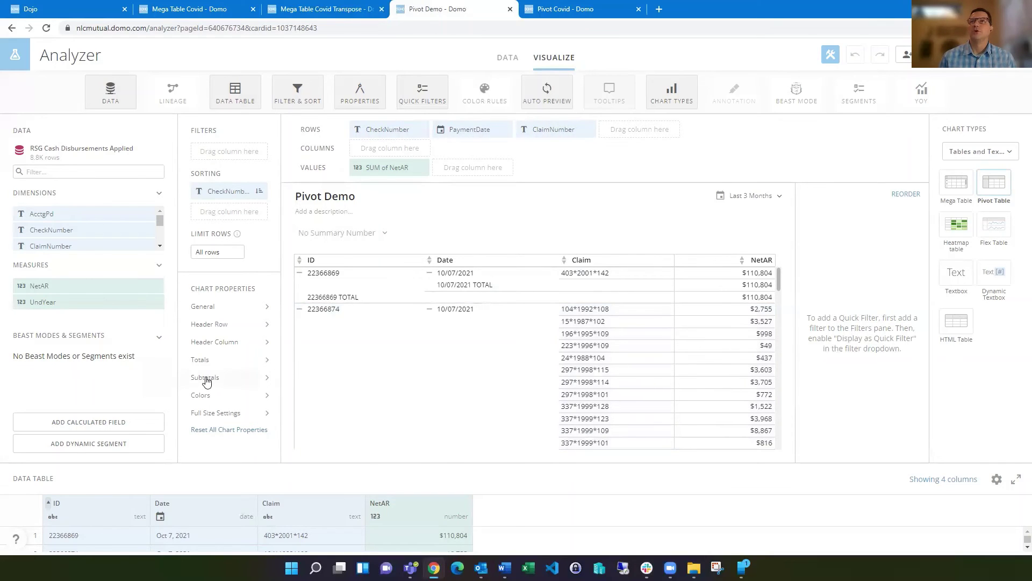
Uncheck Show Subtotal Rows on the Pivot Demo table and view the result.
click(206, 379)
click(380, 283)
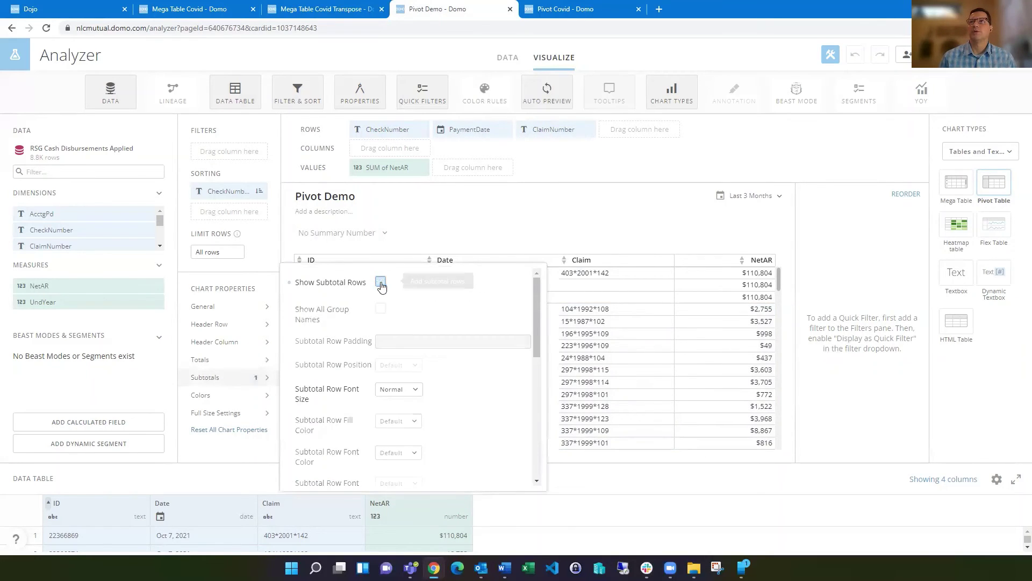
click(592, 229)
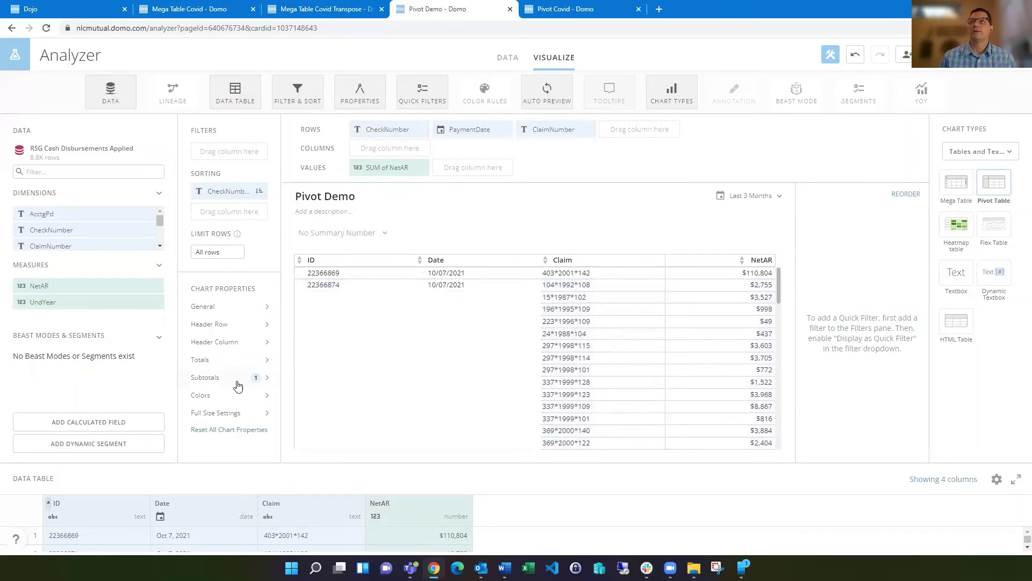
Re-enable Show Subtotal Rows, then switch to the Pivot Covid card.
click(237, 386)
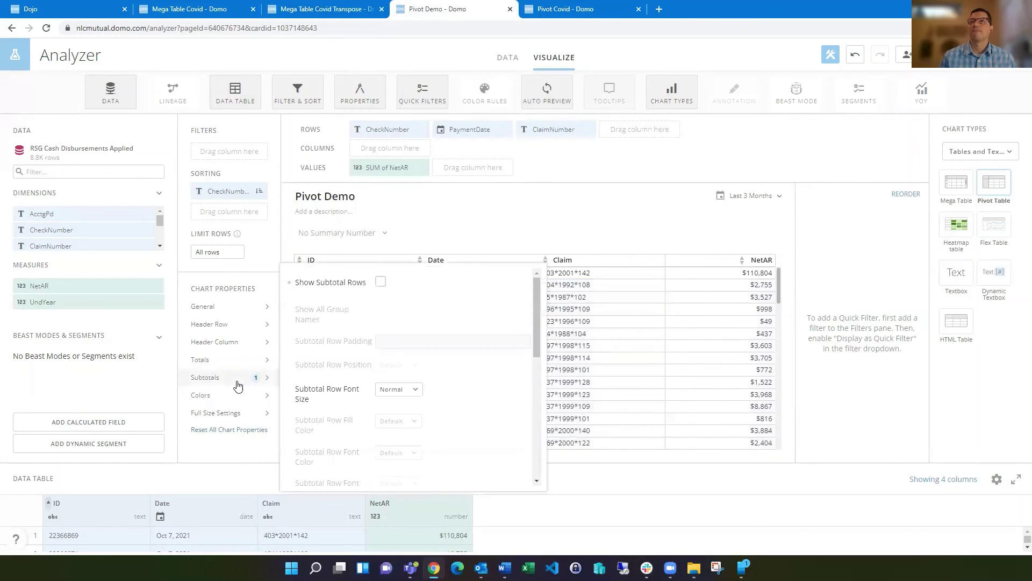
click(381, 282)
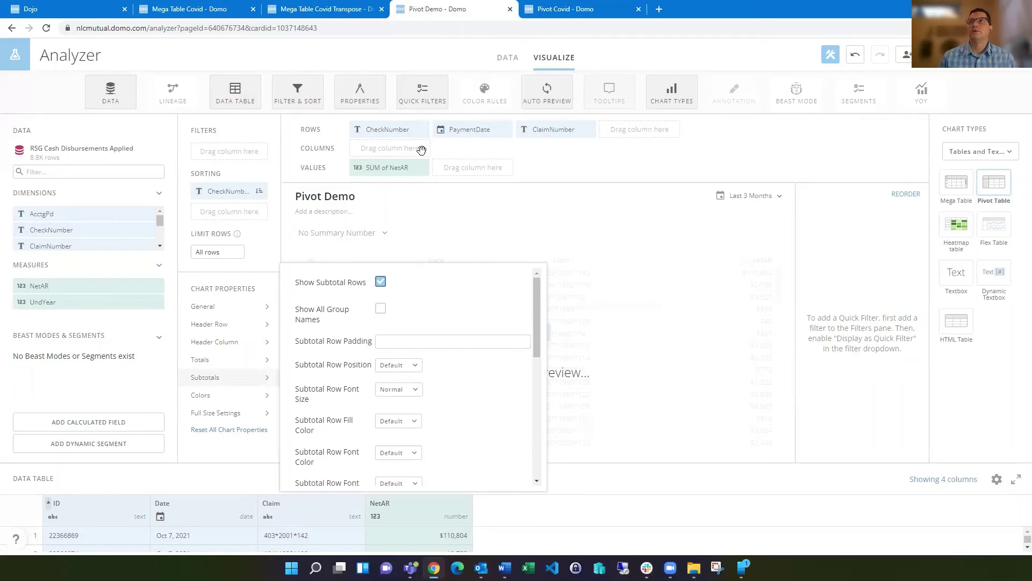
click(557, 8)
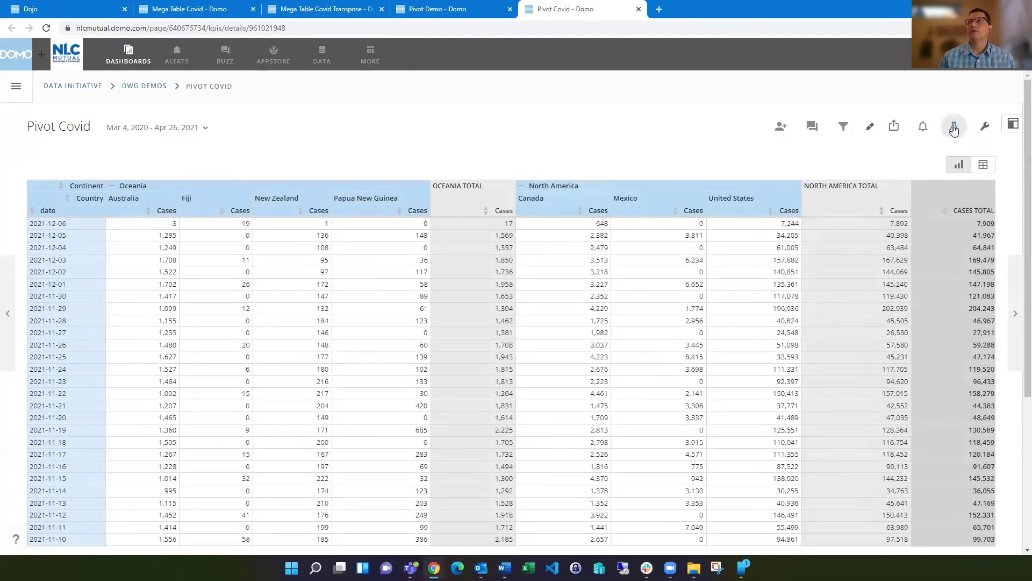
Open the Pivot Covid card in Analyzer using the flask icon.
click(954, 129)
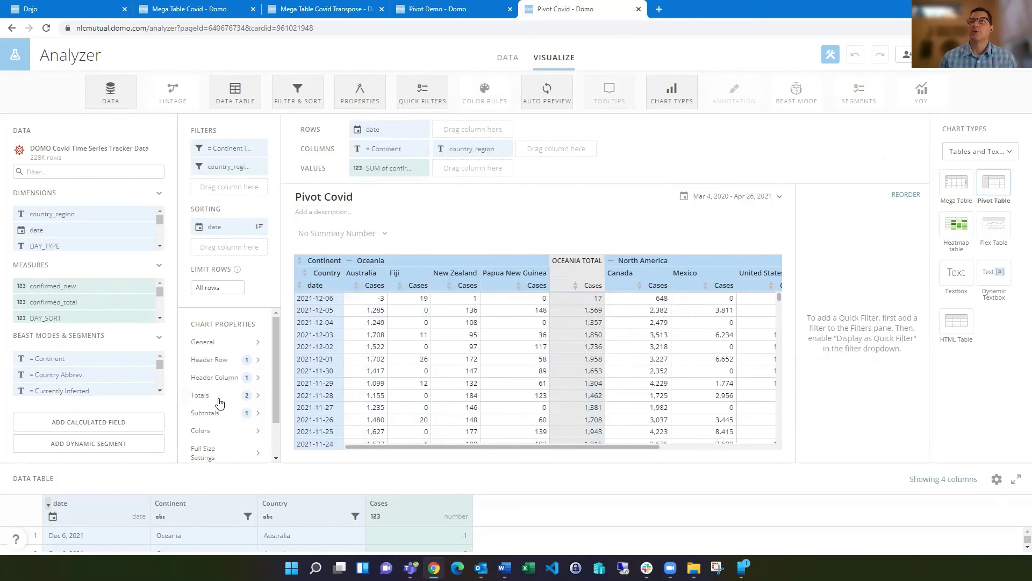
click(228, 365)
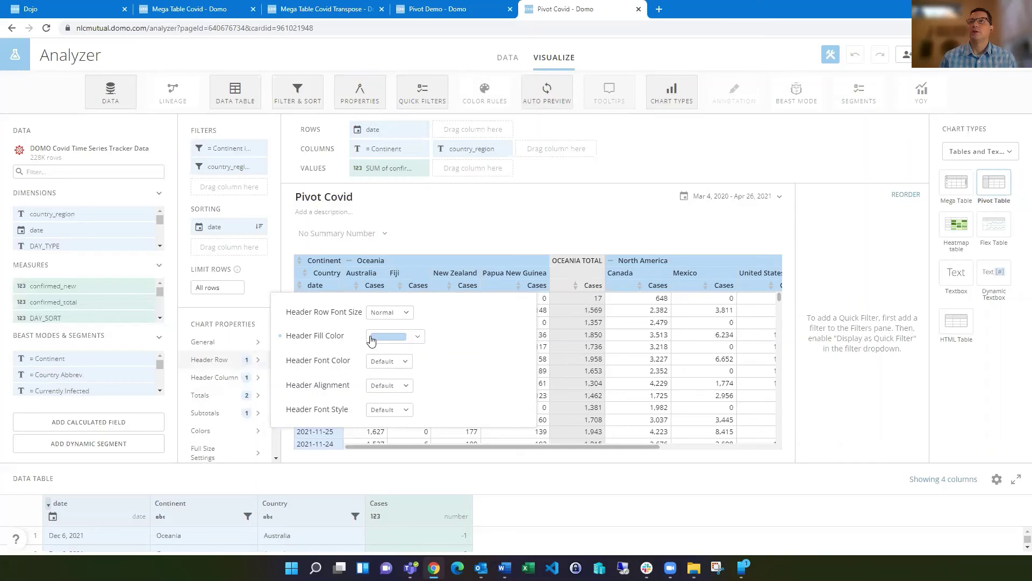
click(225, 379)
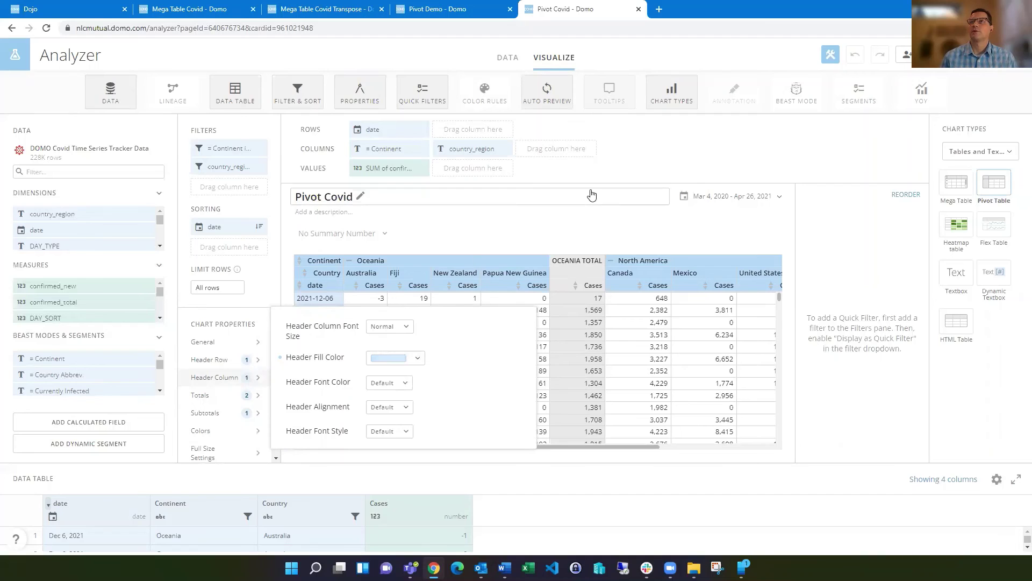
click(731, 225)
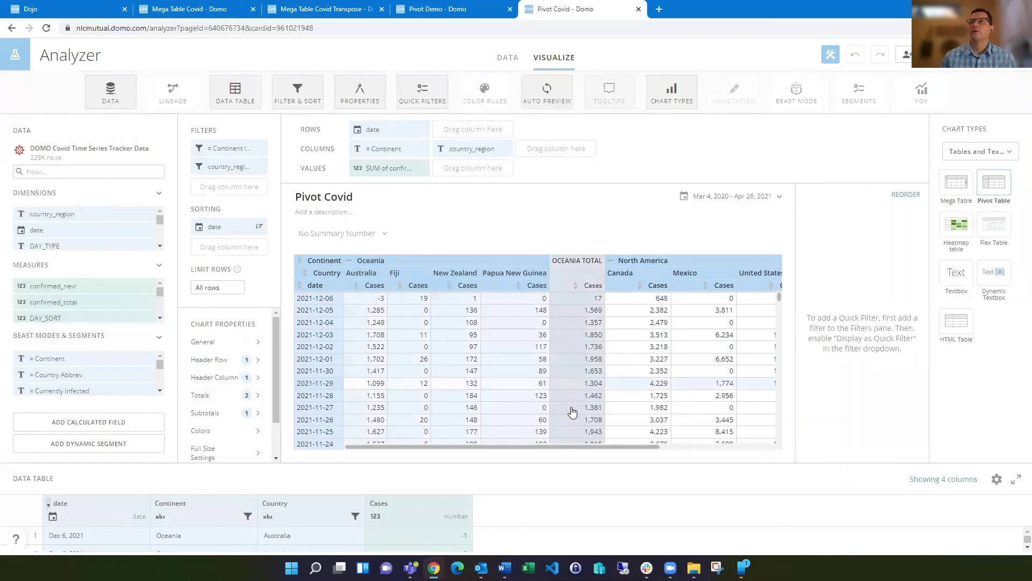
click(231, 413)
scroll(468, 418, down, 8)
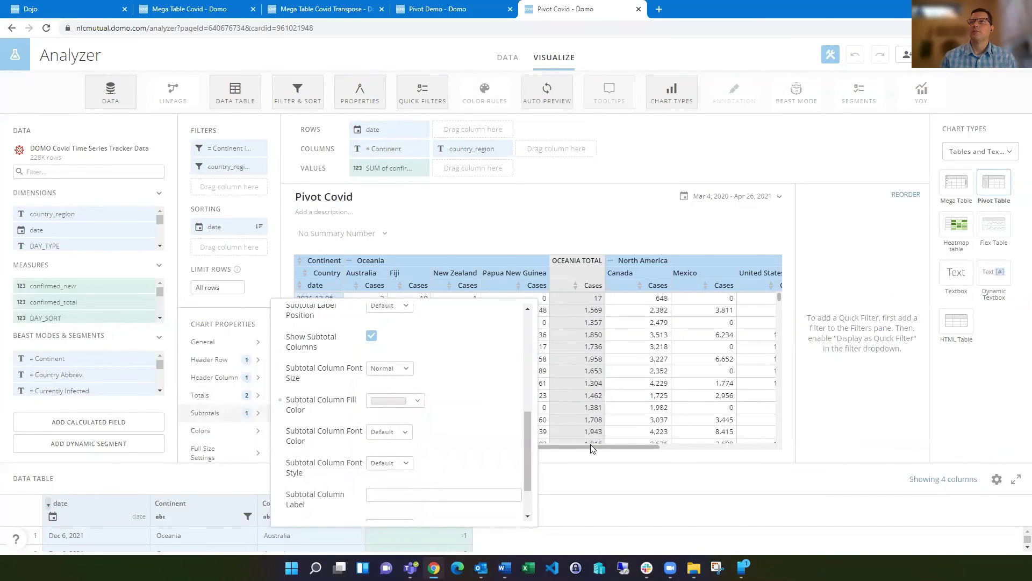
drag(598, 450, 757, 442)
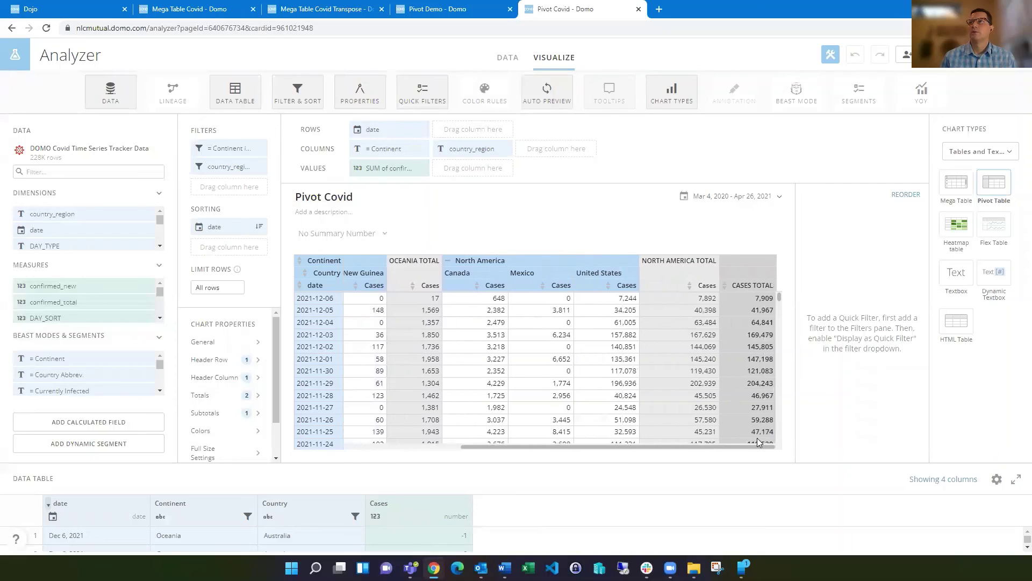
click(210, 394)
scroll(461, 407, down, 1)
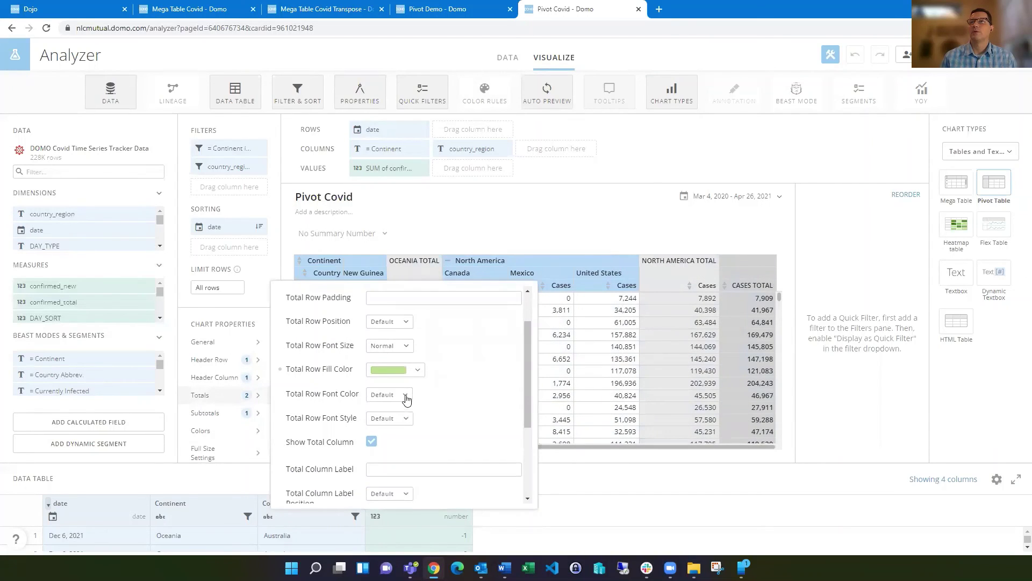
scroll(427, 383, down, 3)
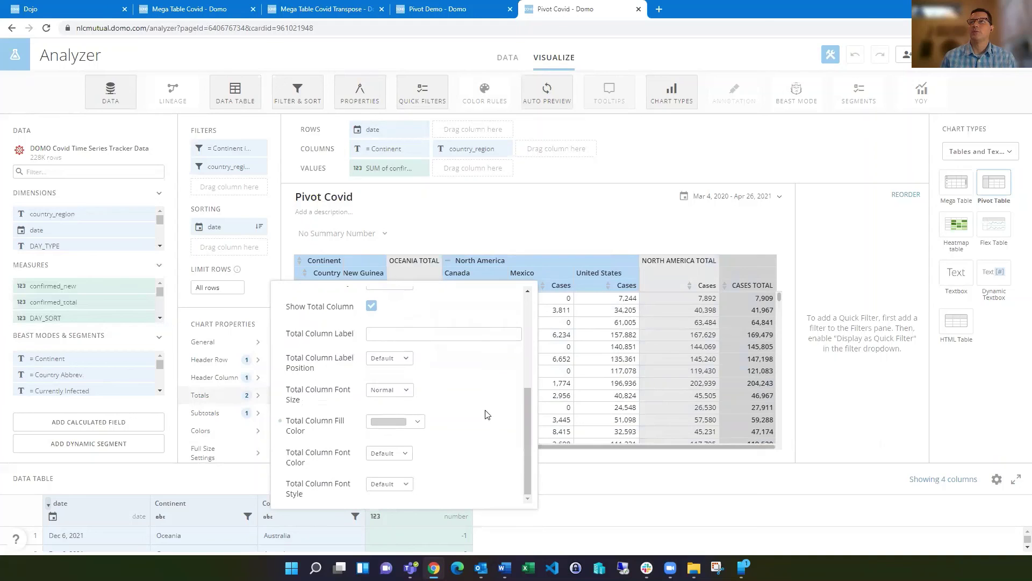
click(782, 297)
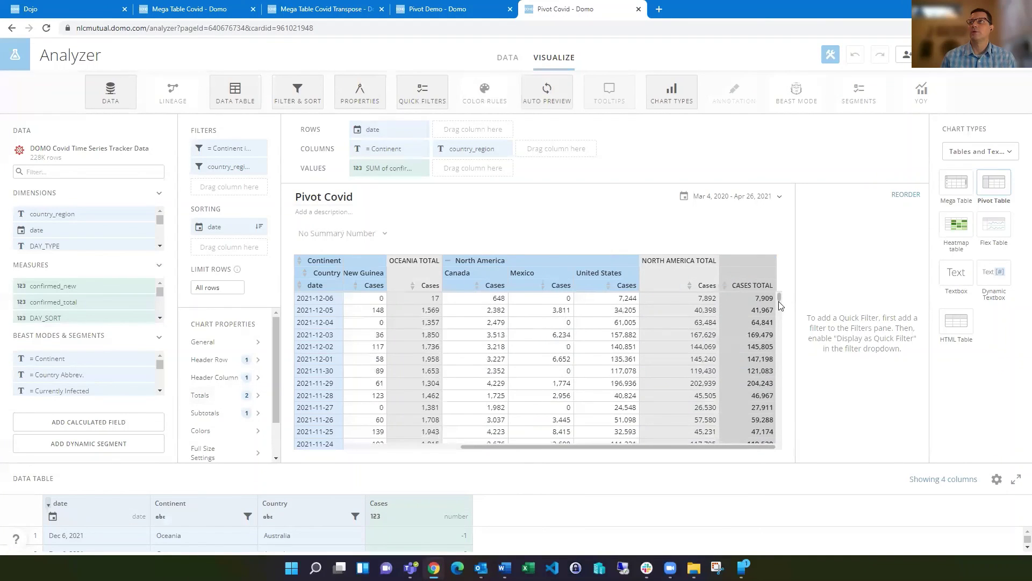
Check the green GRAND TOTAL row (55,102,418 cases), then Save and Close the Pivot Covid card.
drag(781, 307, 782, 451)
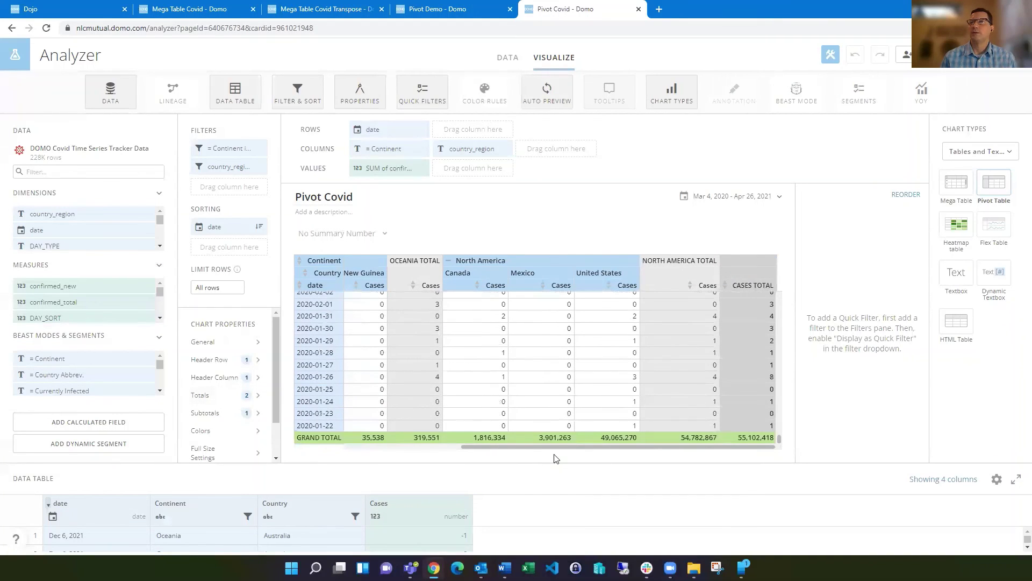
click(995, 67)
click(957, 111)
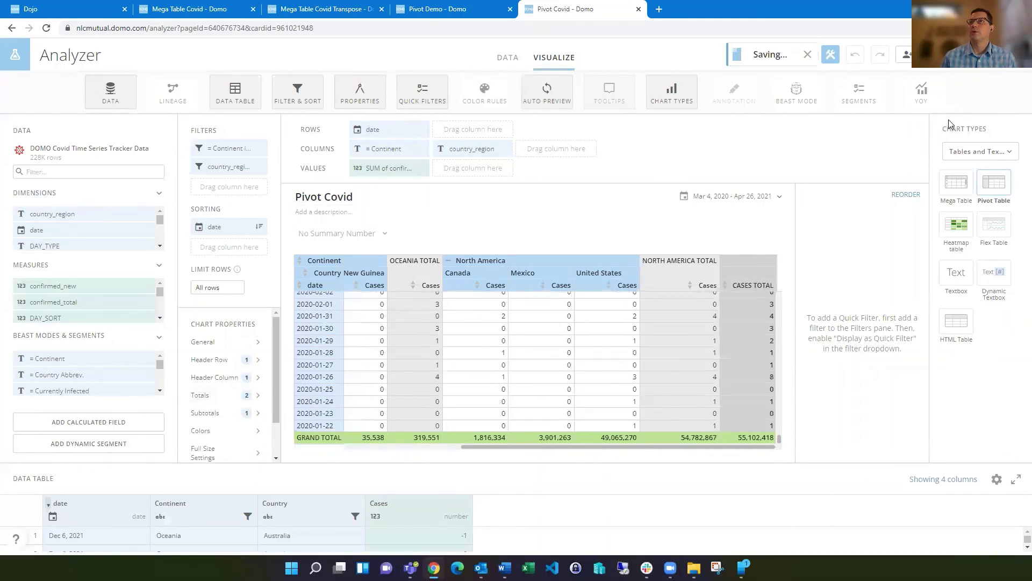